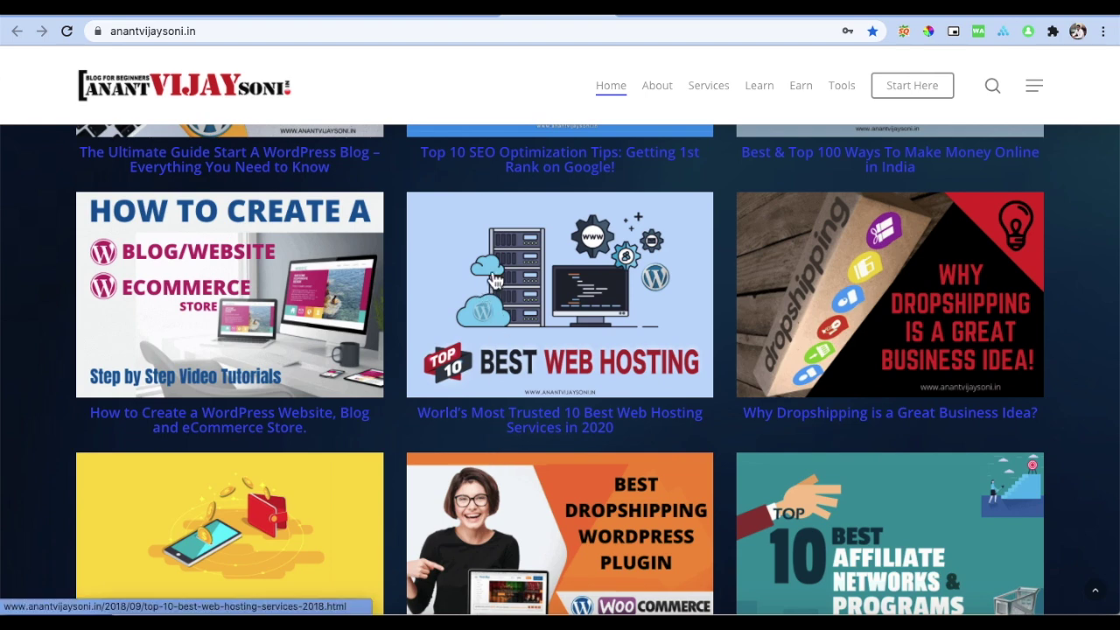
Step: Browse the WordPress Web Design Hindi playlist on YouTube, then return to Shopify's pricing page
left_click(781, 14)
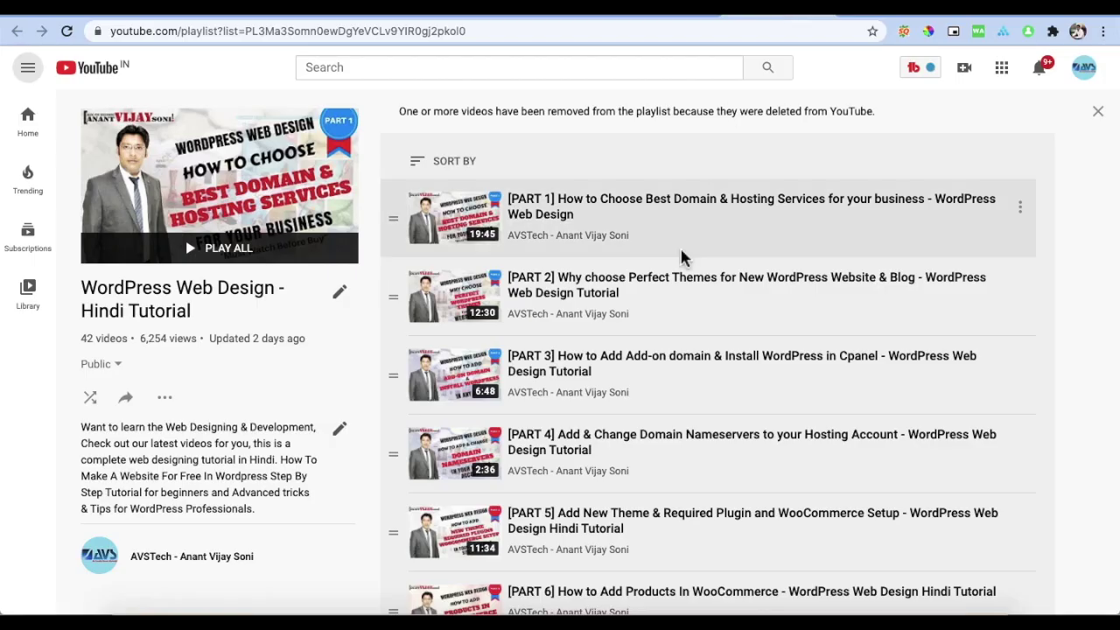
scroll(688, 257, "down", 10)
scroll(688, 261, "down", 4)
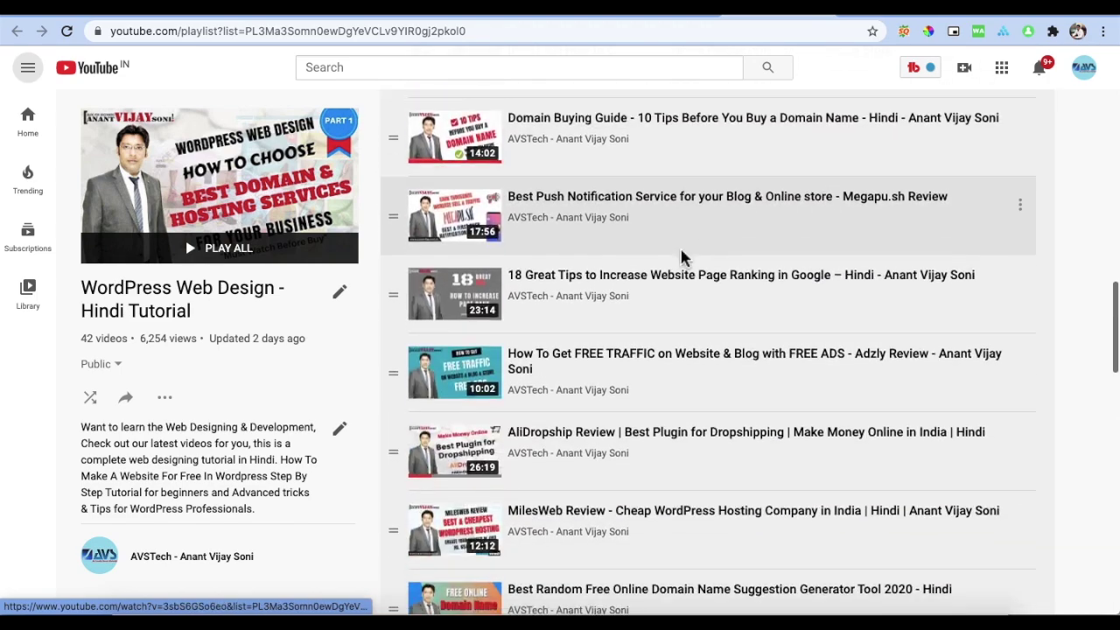
scroll(683, 258, "up", 15)
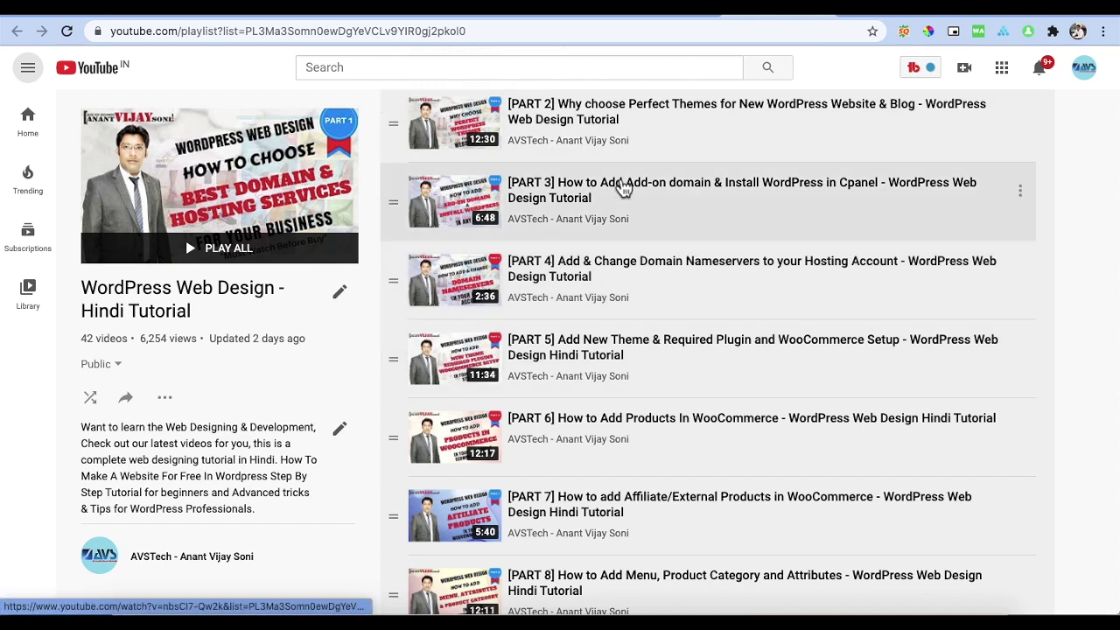
left_click(346, 13)
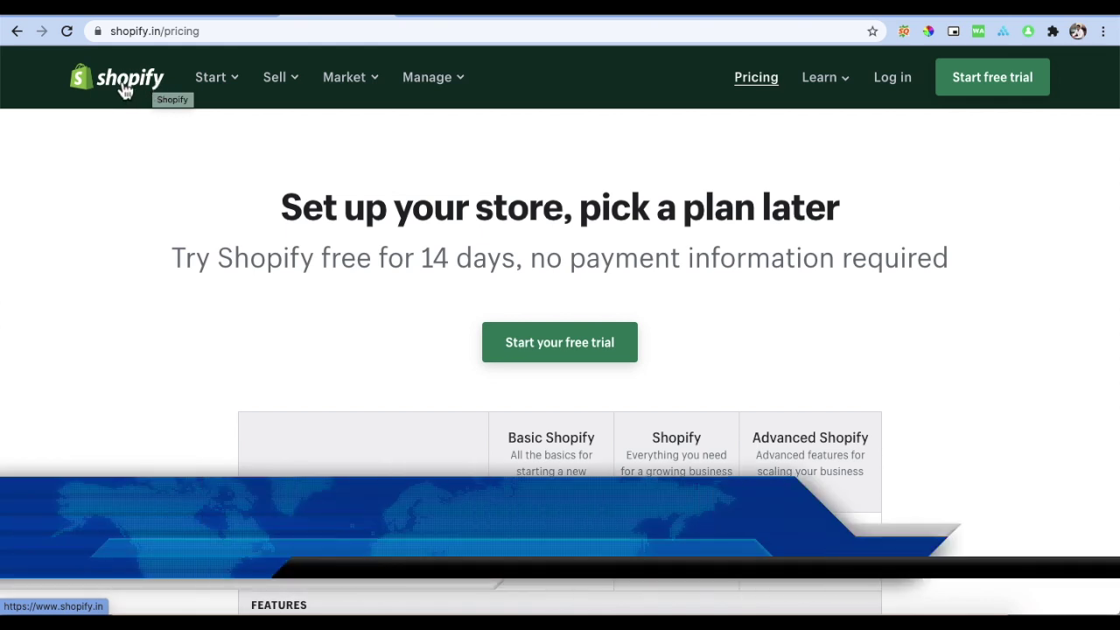
Step: From the Shopify home page, start a free trial with the signup e-mail address
left_click(125, 91)
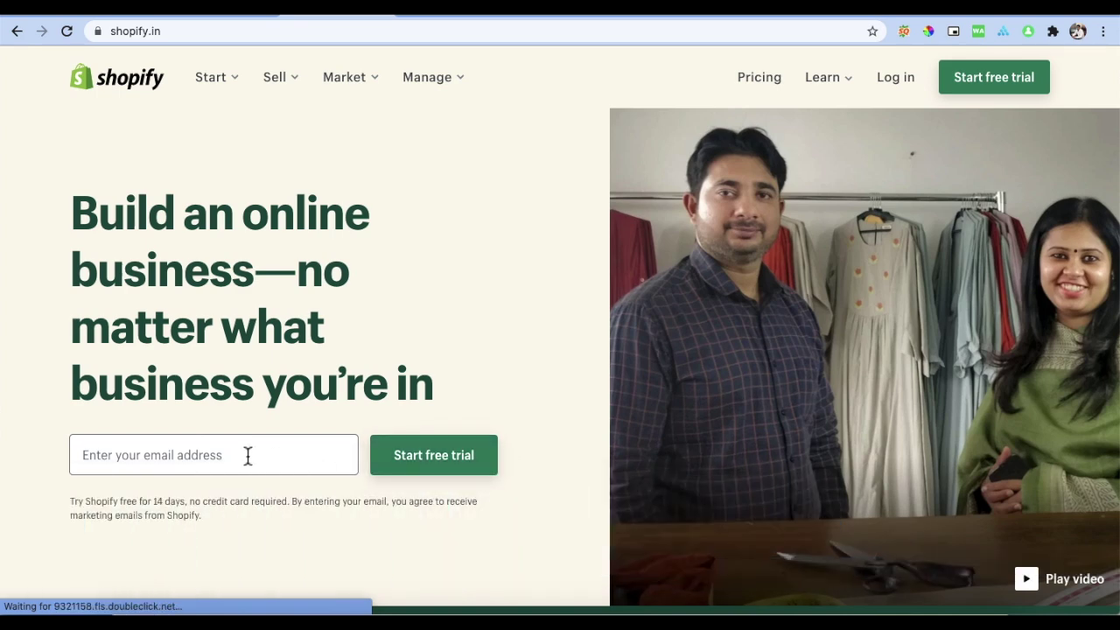
left_click(248, 456)
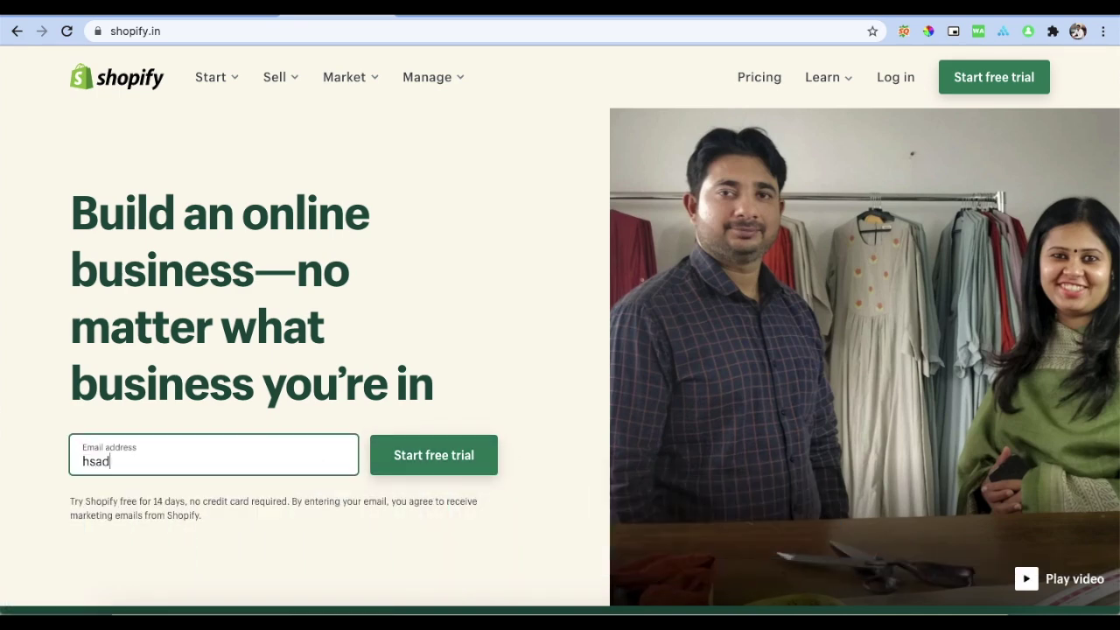
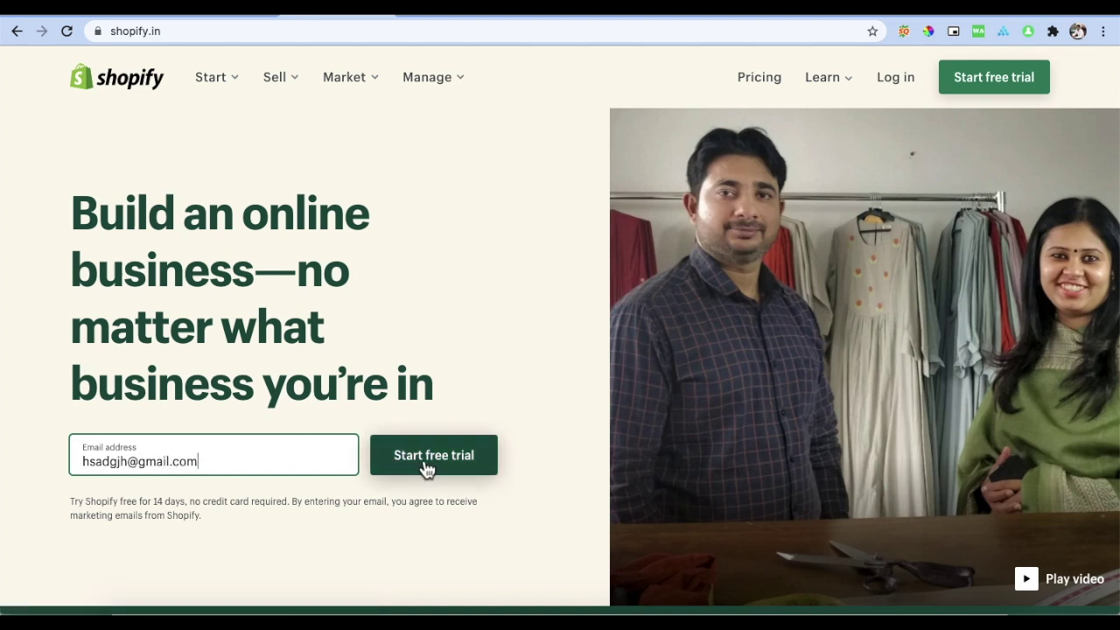
left_click(427, 470)
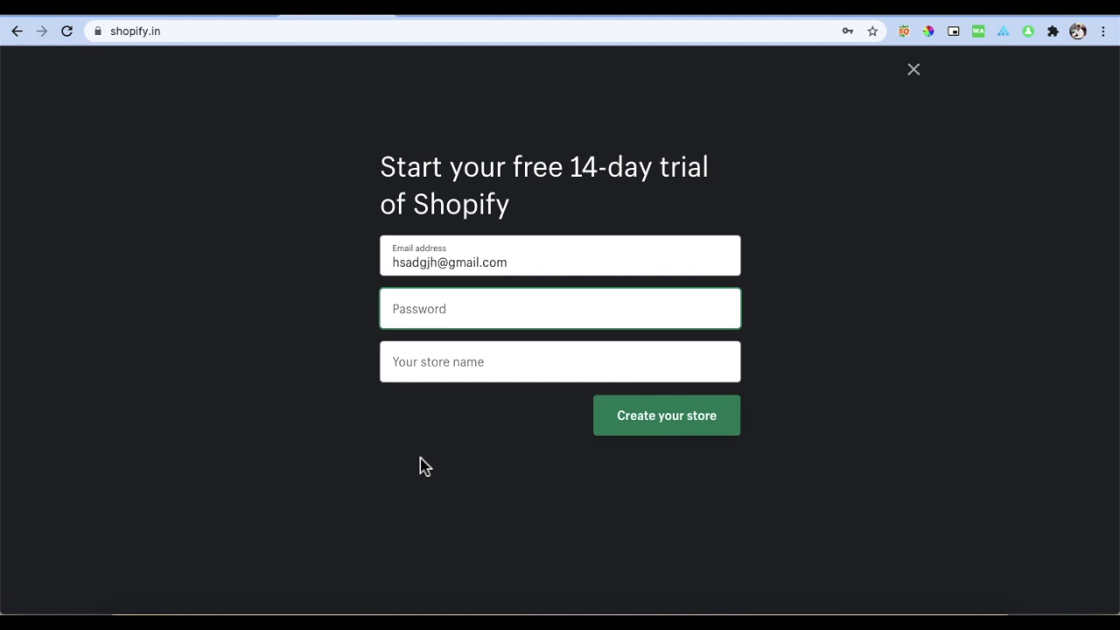
Step: Set the account password, name the store FashionStore1239876, and create it
type("h")
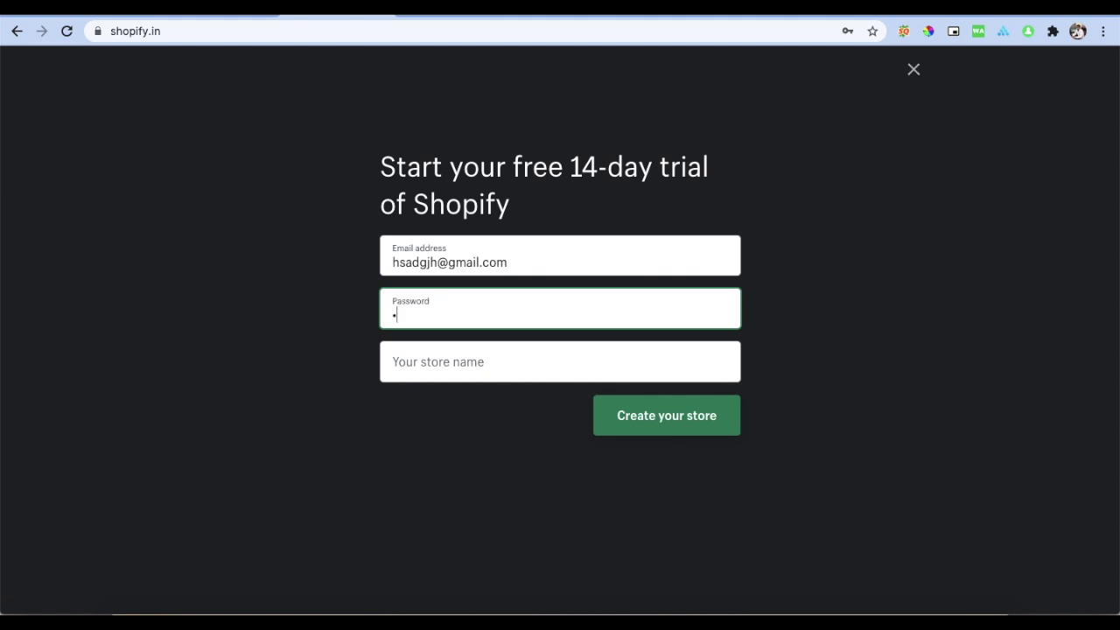
type("•••••")
left_click(445, 374)
type("A")
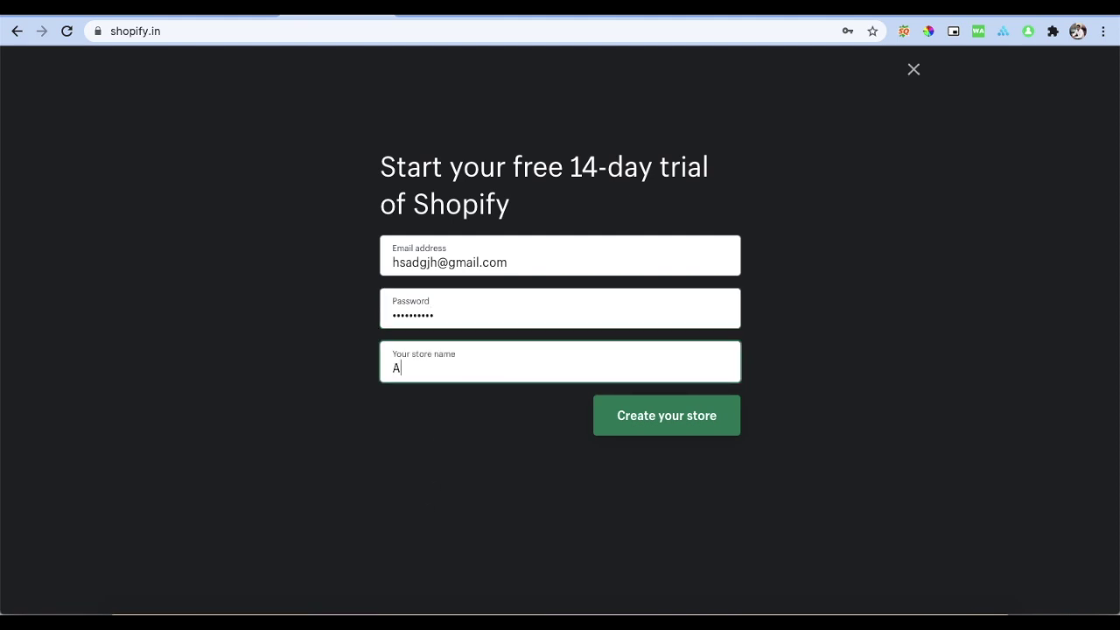
key("BackSpace")
type("Fashion Store")
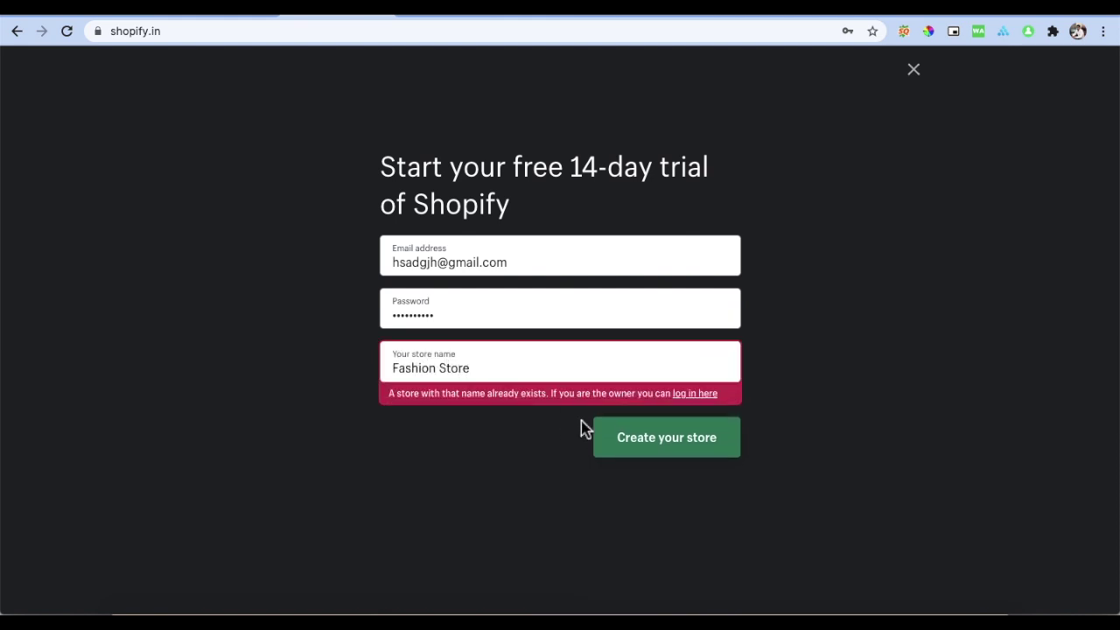
left_click(442, 368)
key("BackSpace")
type("1239876")
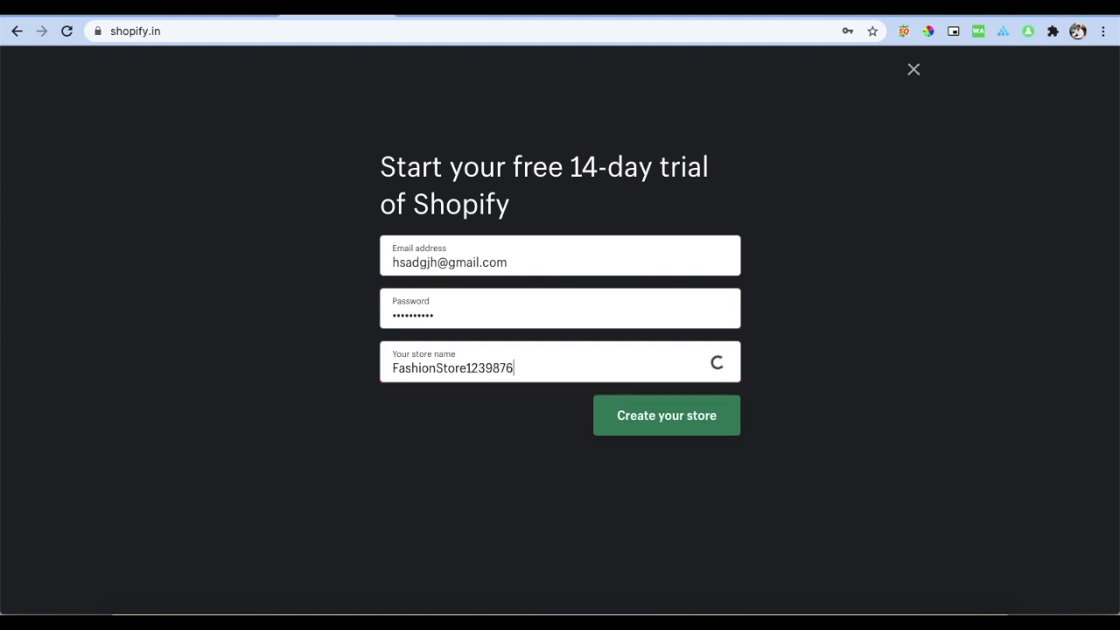
left_click(668, 425)
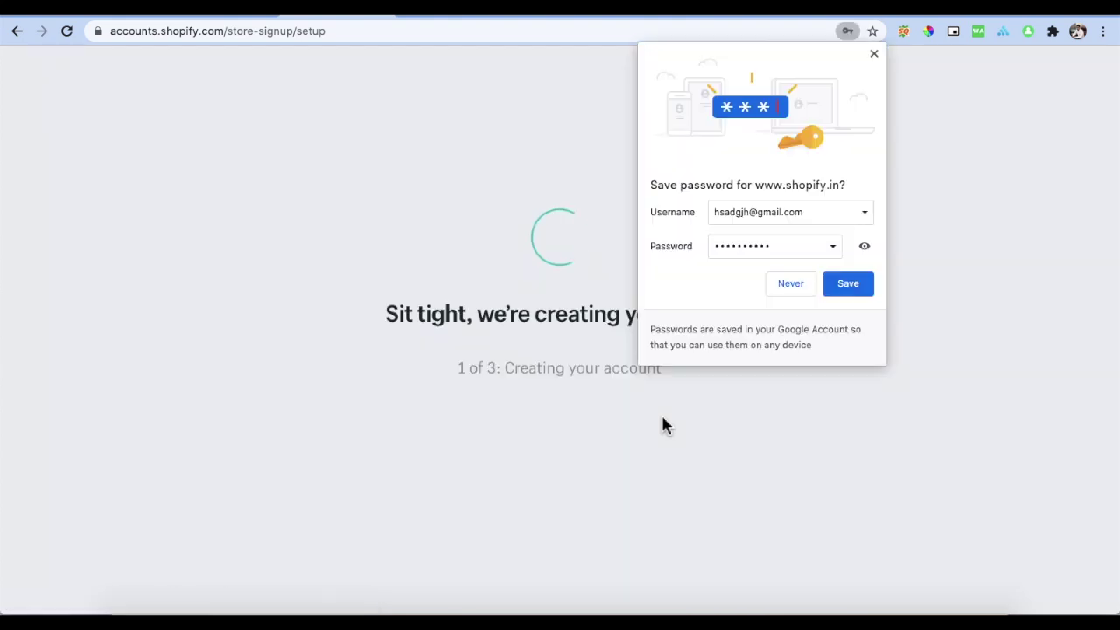
Step: Dismiss the save-password prompt and answer not selling yet, with a product ready to launch
left_click(874, 54)
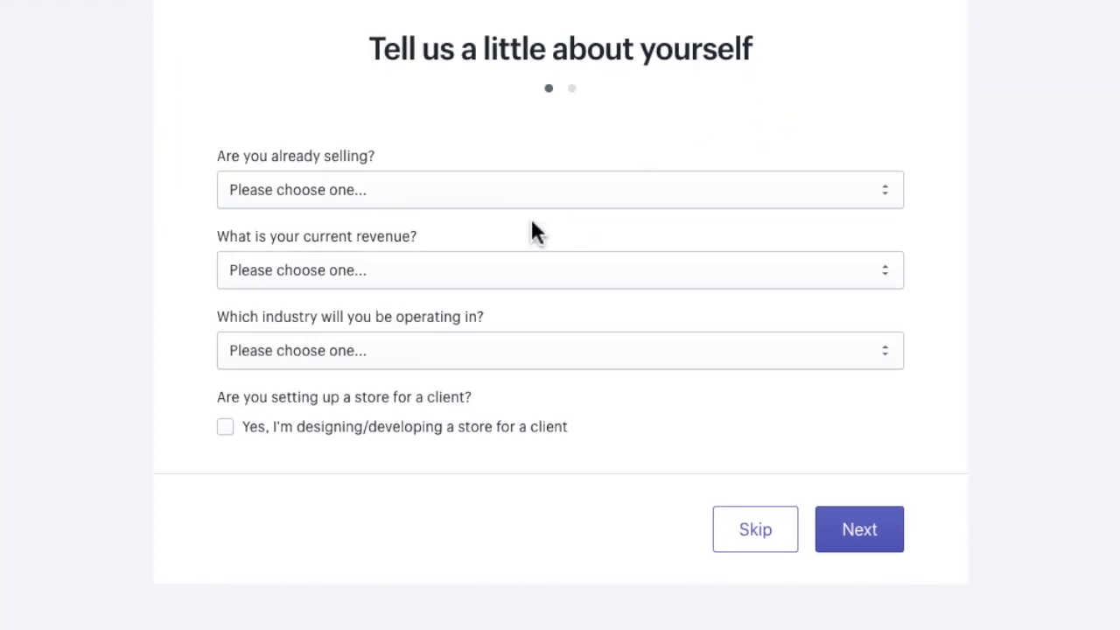
left_click(529, 200)
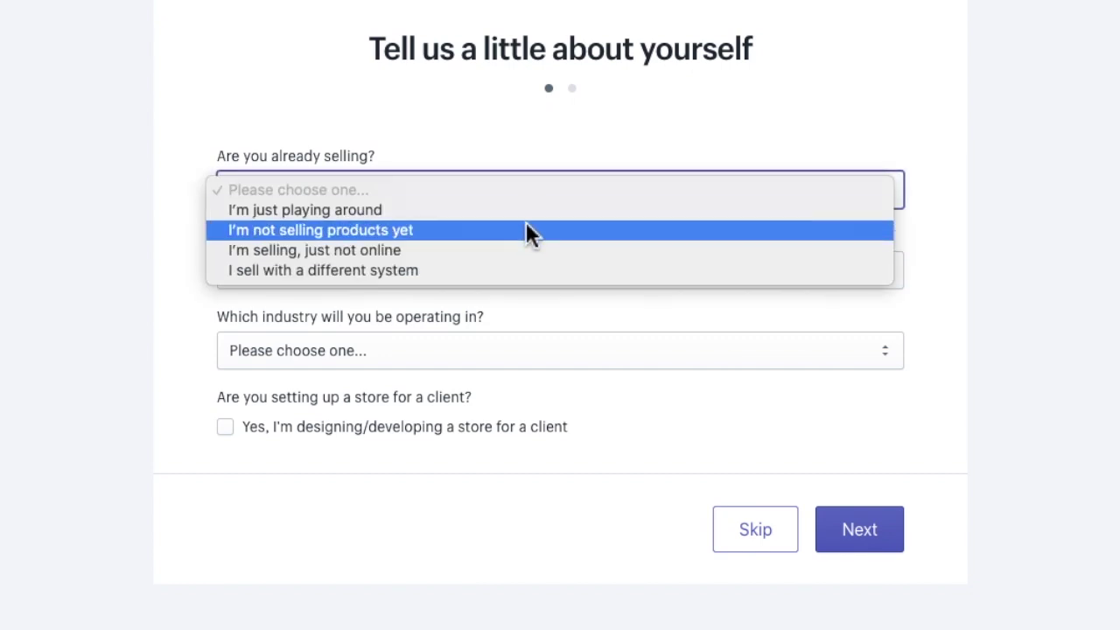
left_click(420, 232)
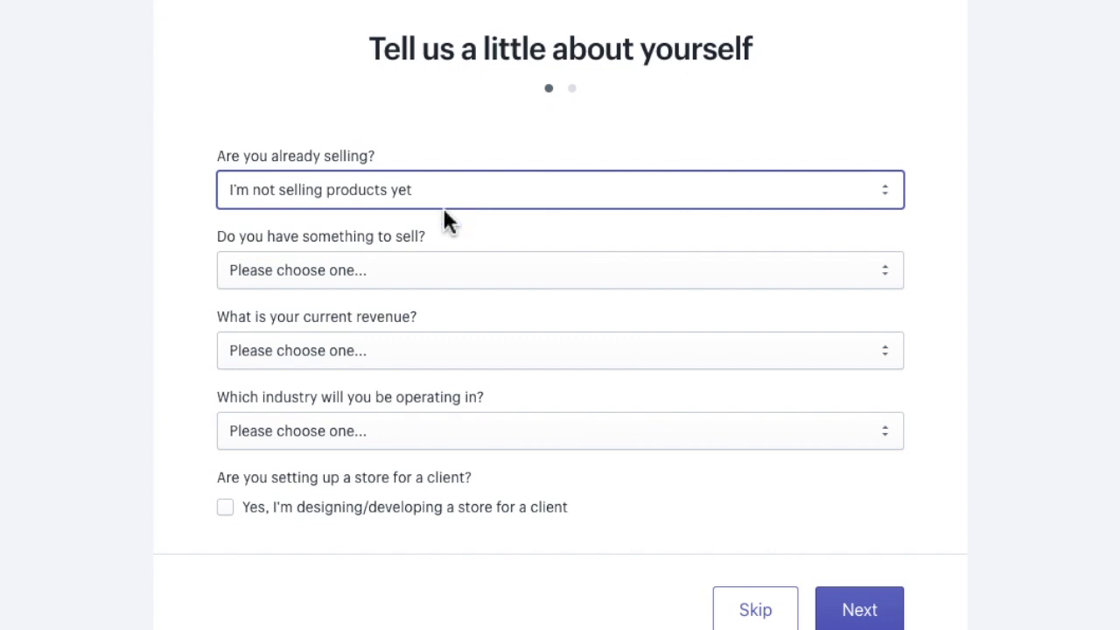
left_click(401, 273)
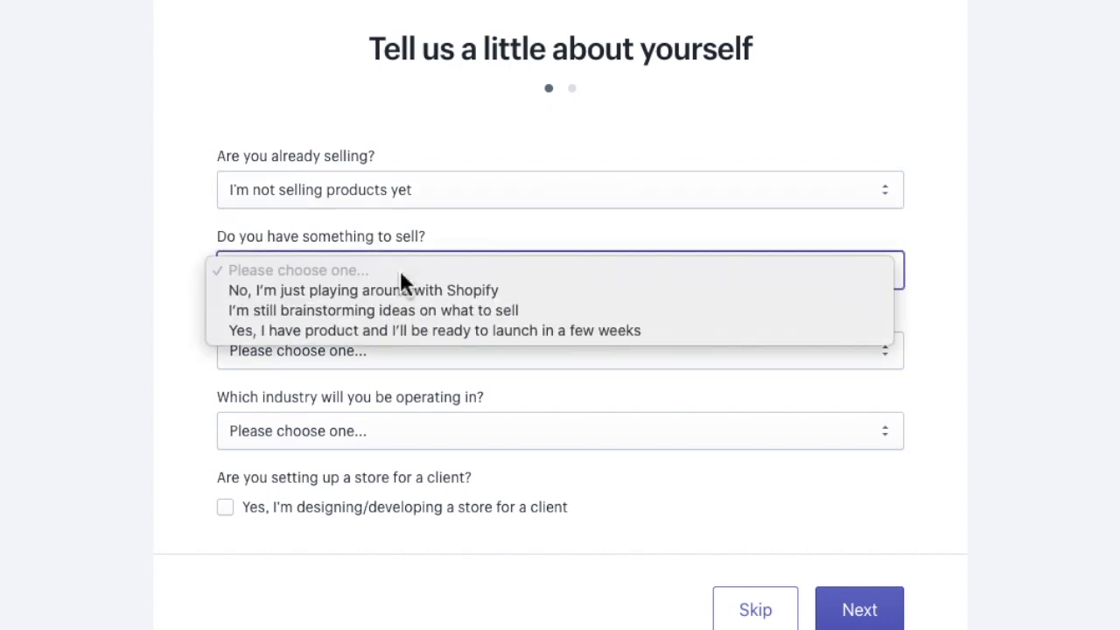
left_click(406, 331)
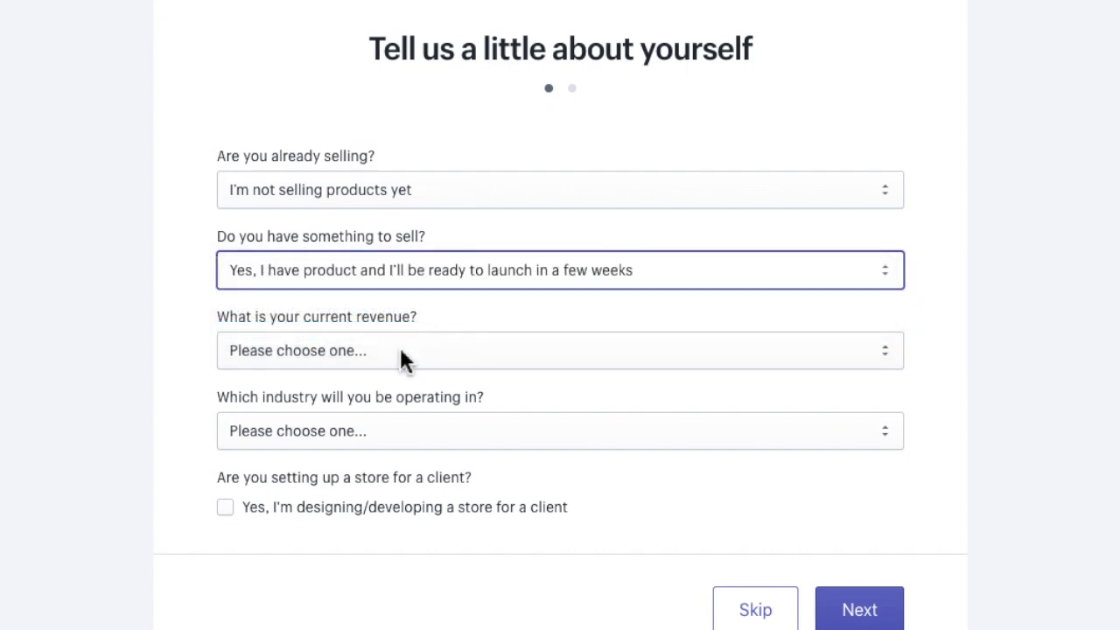
Step: Set current revenue to Up to ₹5,000 INR and industry to Clothing, then continue
left_click(399, 350)
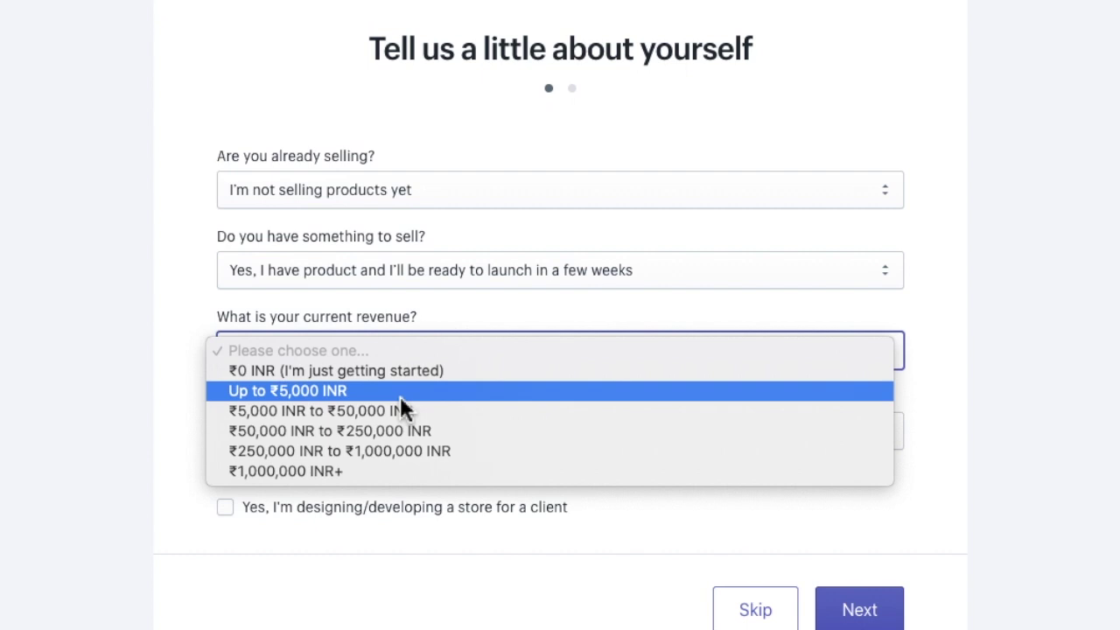
left_click(400, 397)
left_click(402, 428)
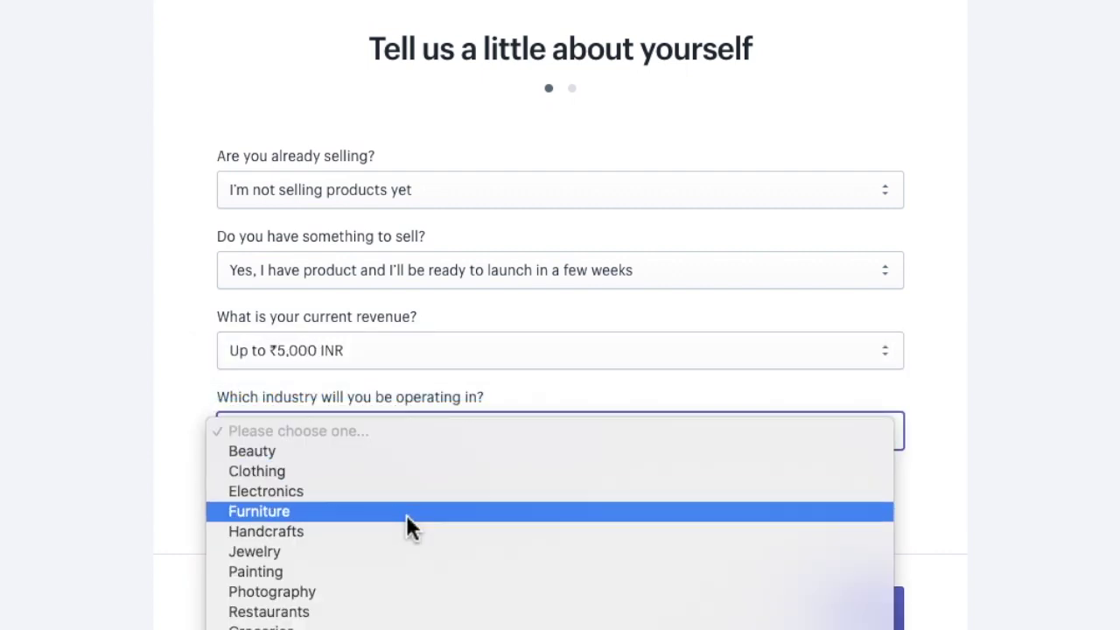
scroll(408, 521, "down", 3)
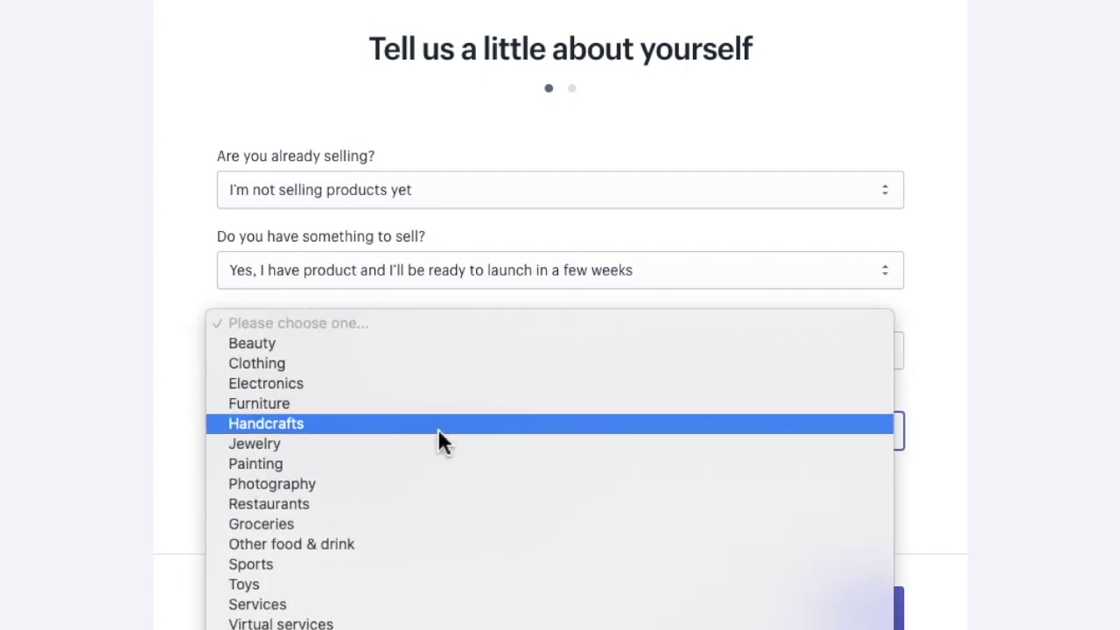
left_click(446, 368)
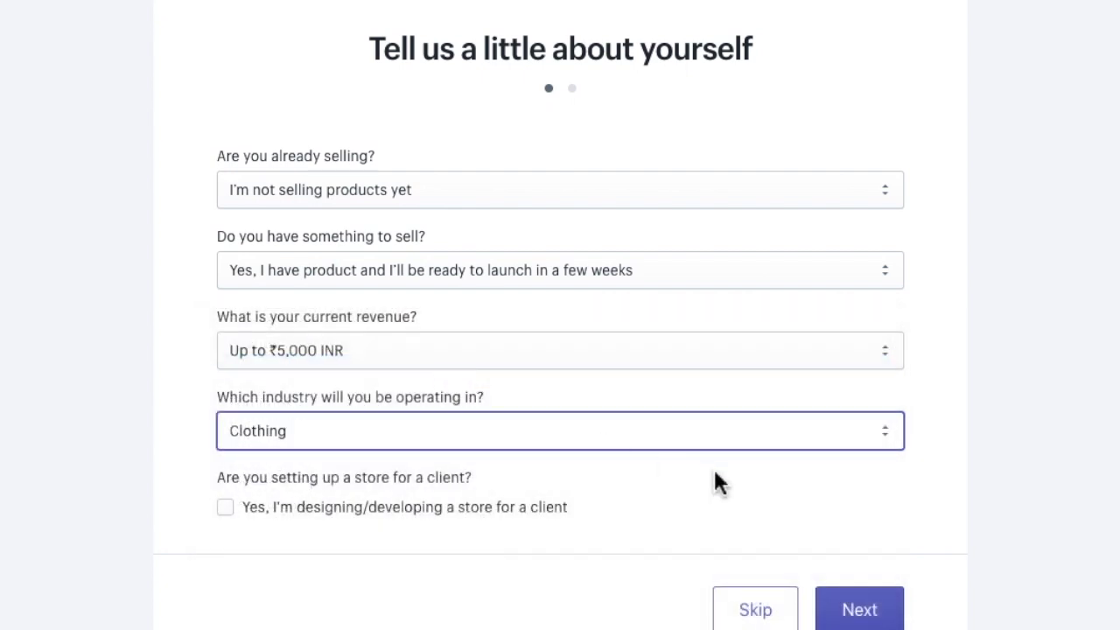
left_click(855, 607)
scroll(778, 250, "down", 3)
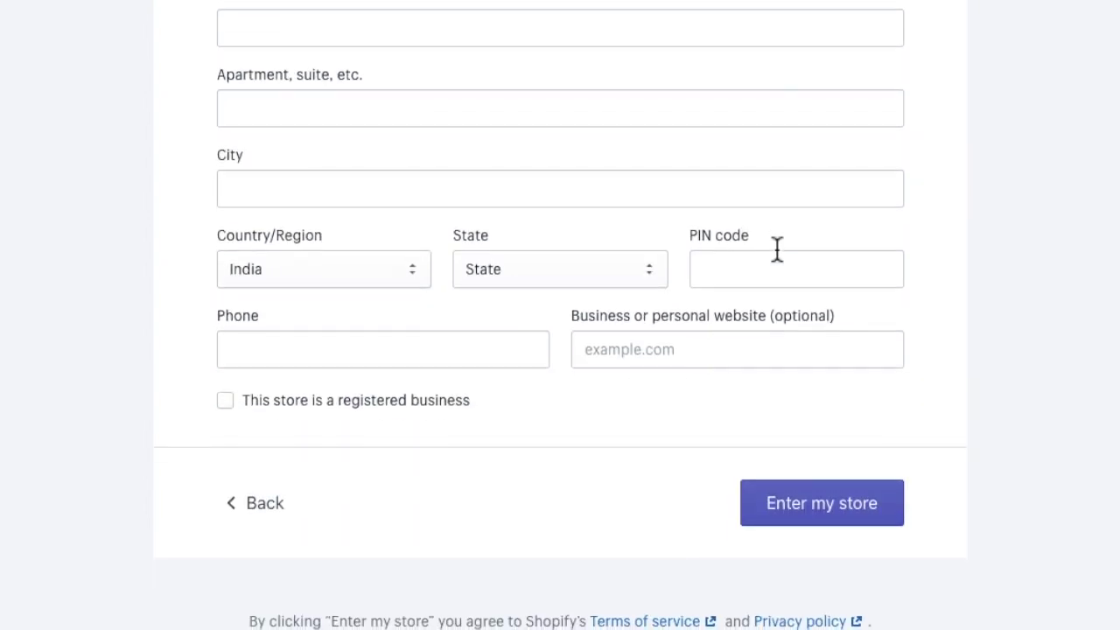
Step: Review the completed business address details and submit them to enter the store admin
scroll(776, 248, "up", 1)
scroll(776, 247, "down", 1)
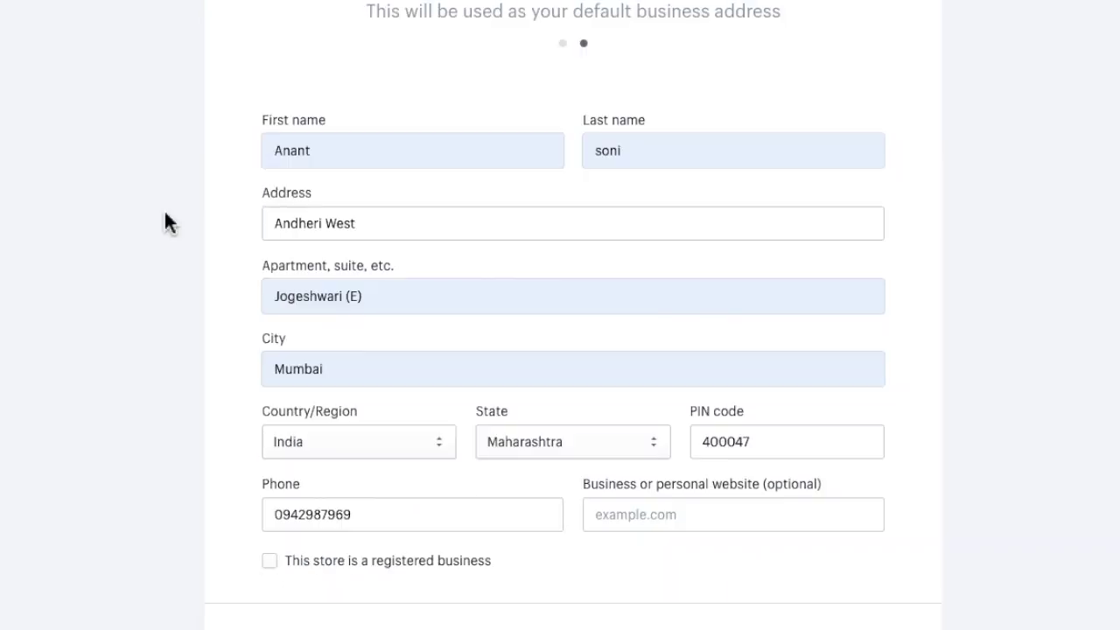
scroll(166, 221, "down", 2)
scroll(166, 220, "up", 1)
scroll(166, 221, "up", 1)
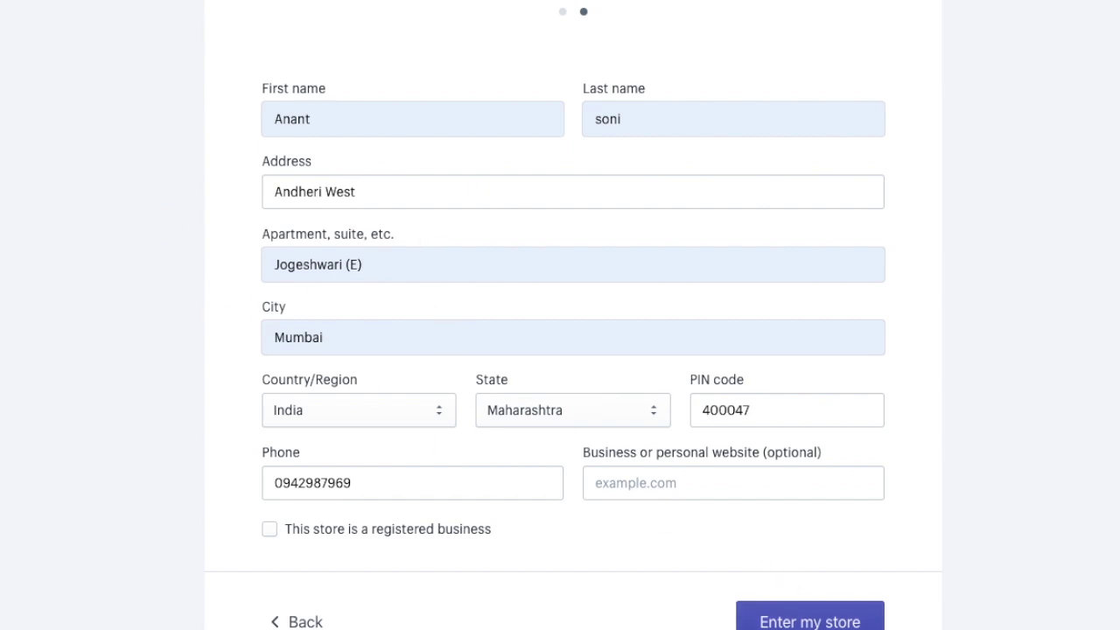
left_click(783, 617)
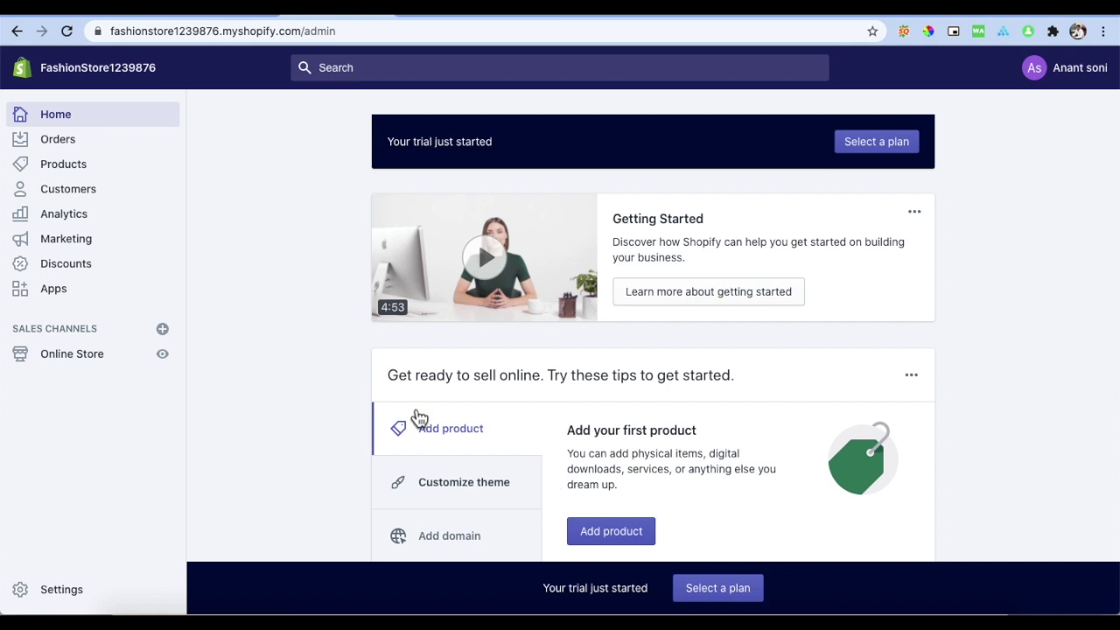
Step: Add a new product titled 'Test Product' and paste the same text into its description
scroll(260, 356, "down", 2)
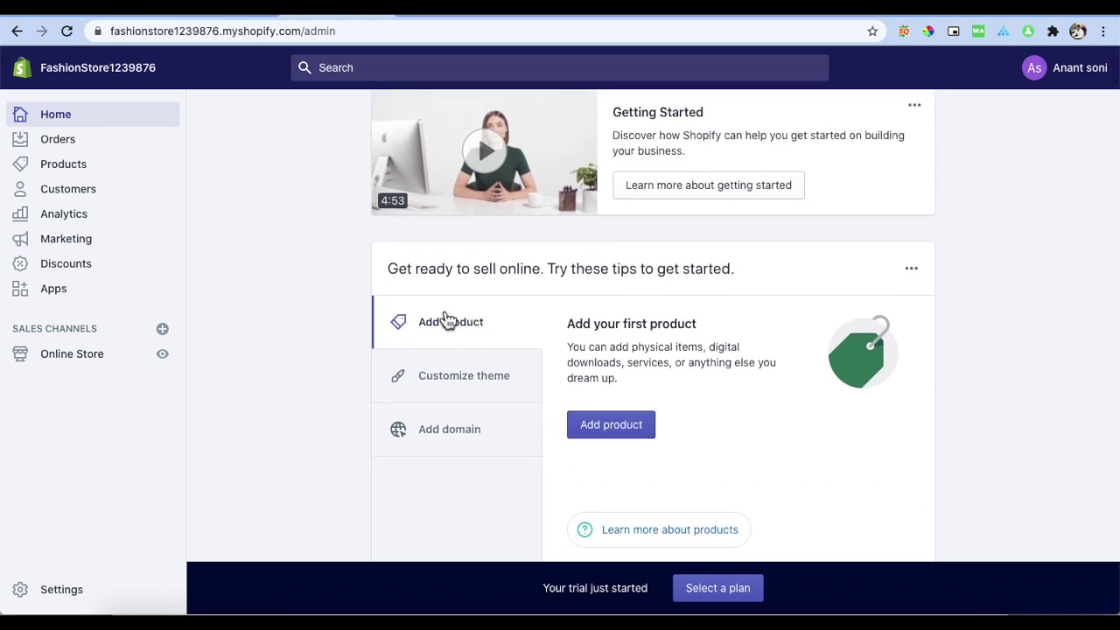
left_click(613, 437)
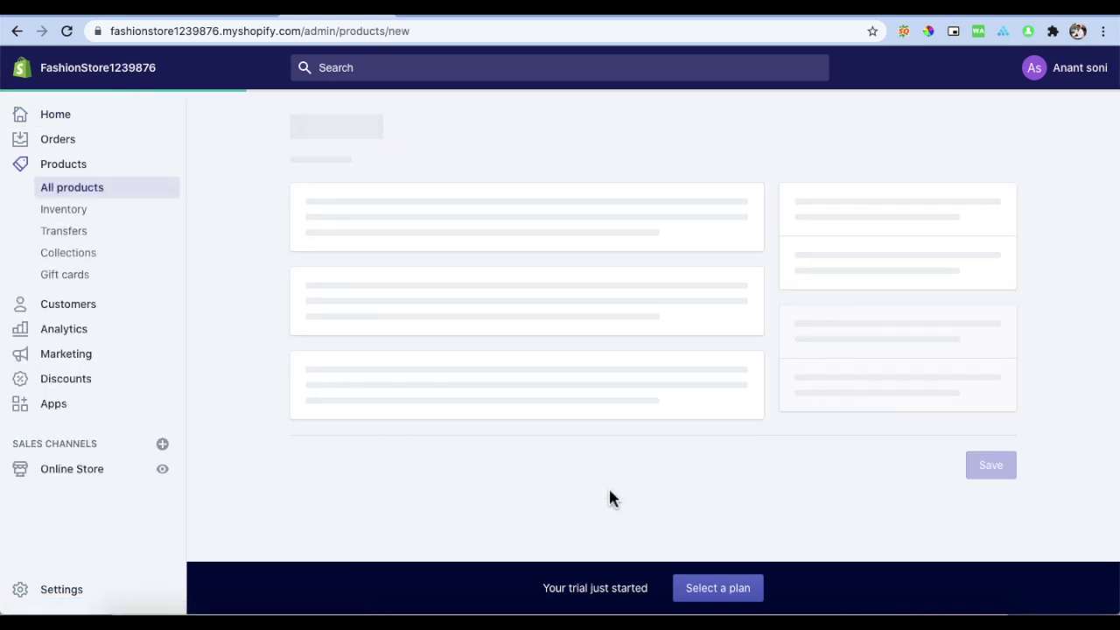
left_click(484, 230)
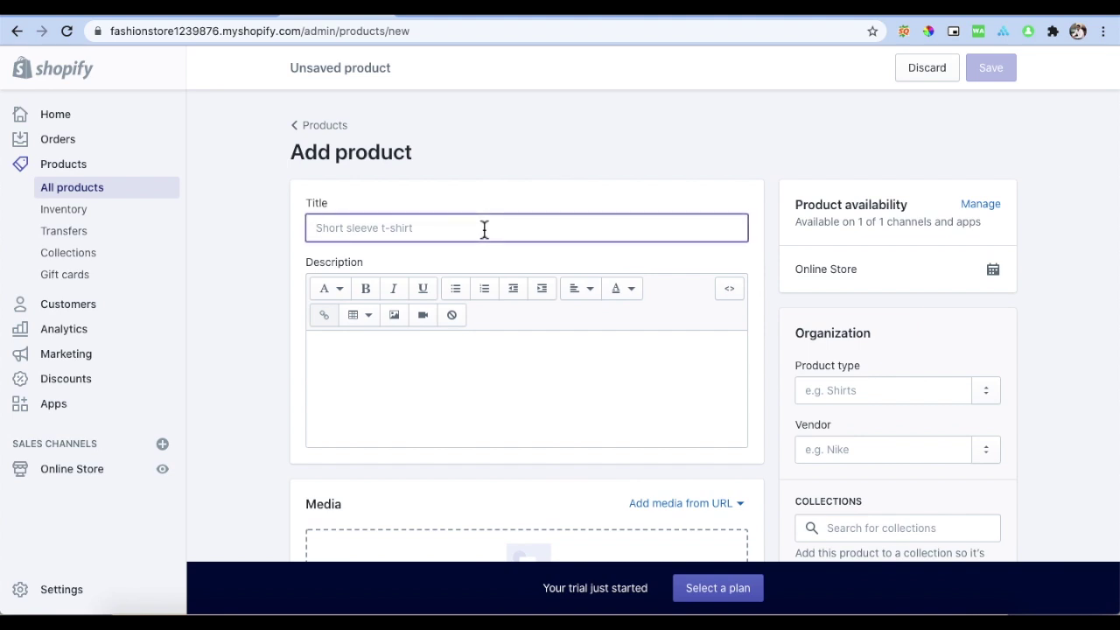
type("Test Product")
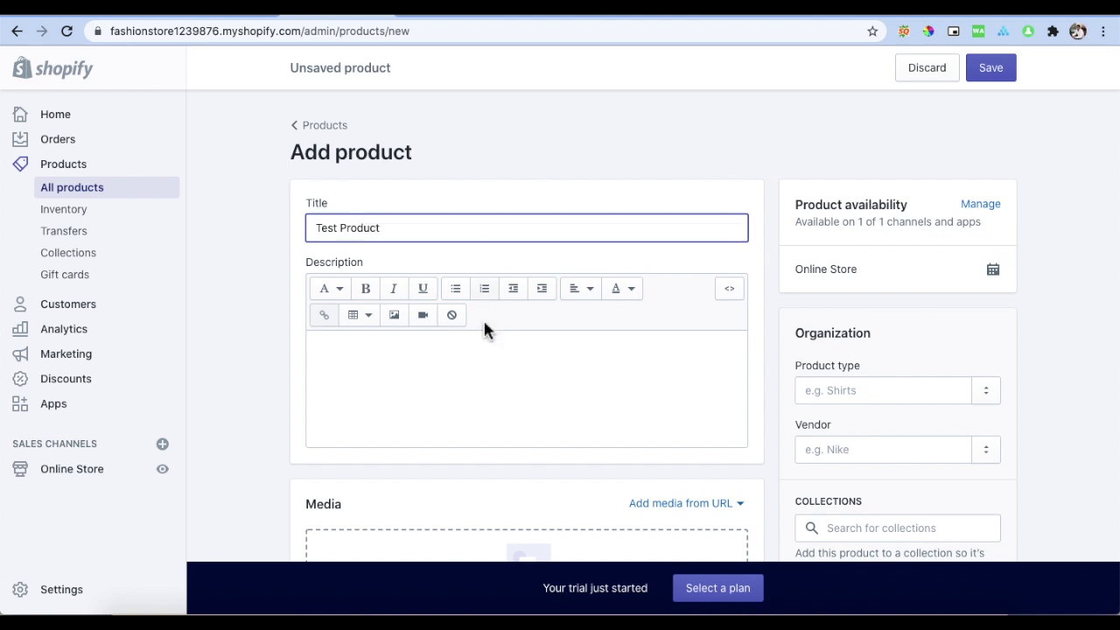
left_click(438, 368)
left_click_drag(396, 227, 295, 227)
key("ctrl+c")
left_click(364, 361)
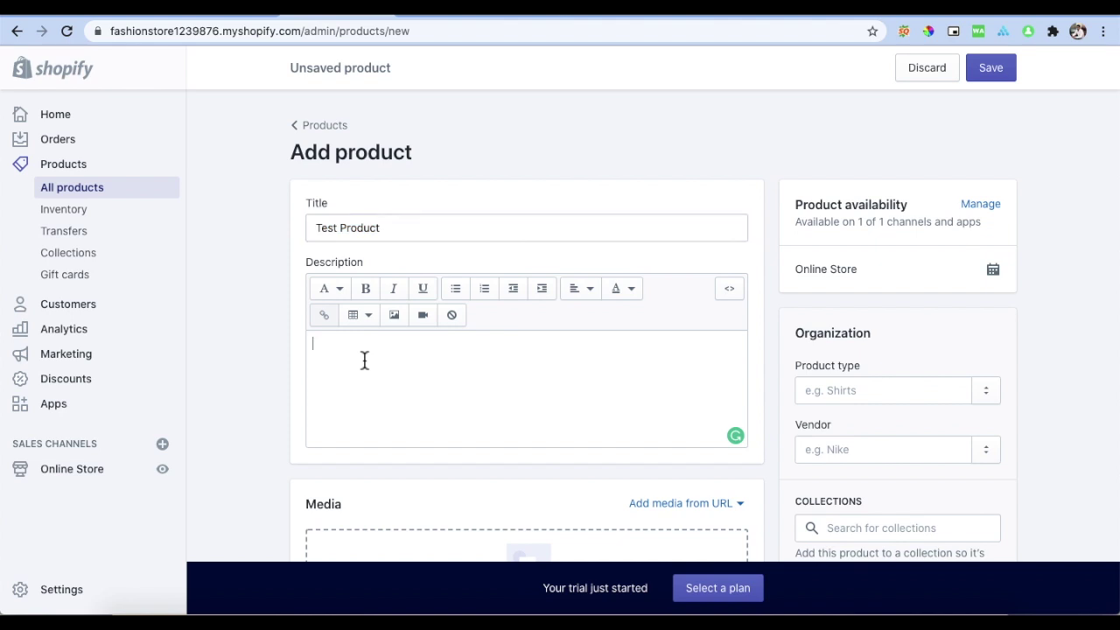
key("ctrl+v")
scroll(265, 351, "down", 5)
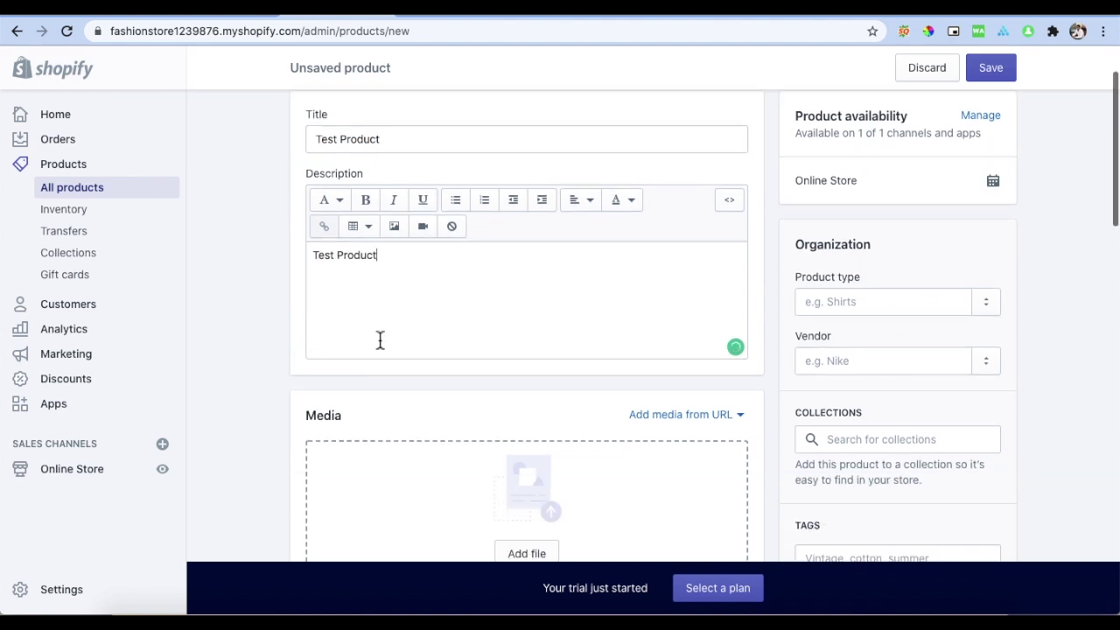
scroll(459, 293, "down", 1)
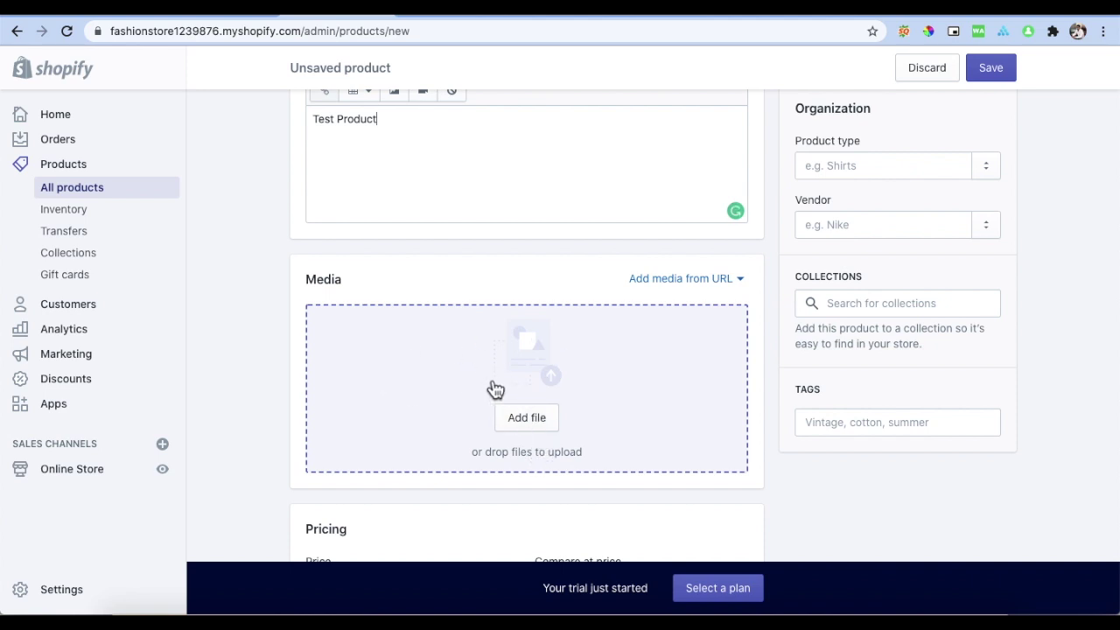
Step: Upload the Free Hosting Giveaway image and a second image from Downloads as product media
left_click(527, 419)
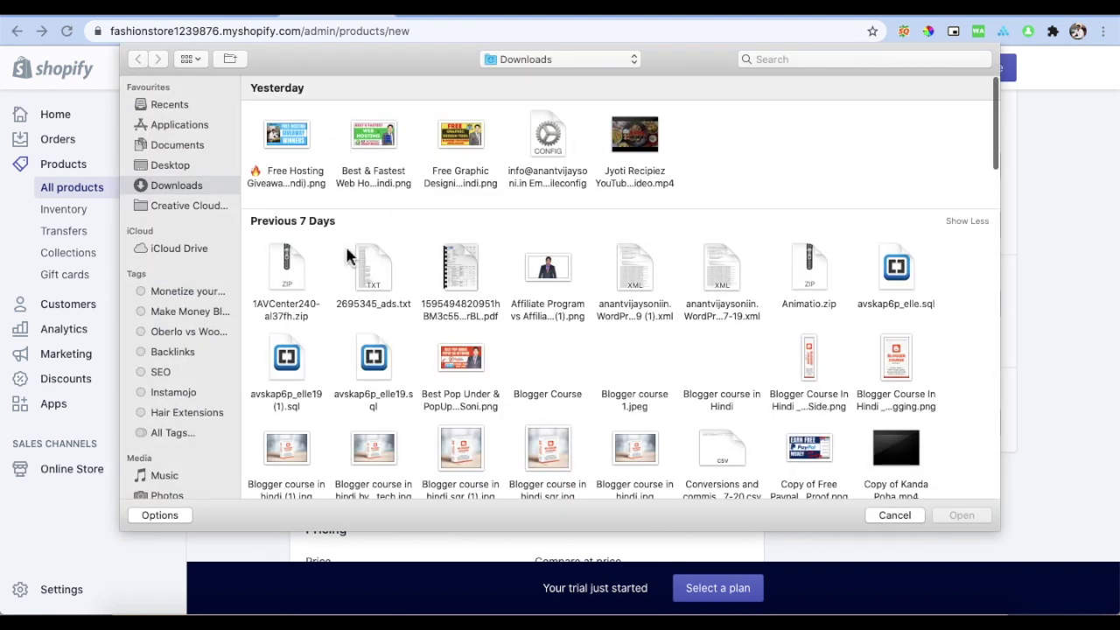
double_click(289, 142)
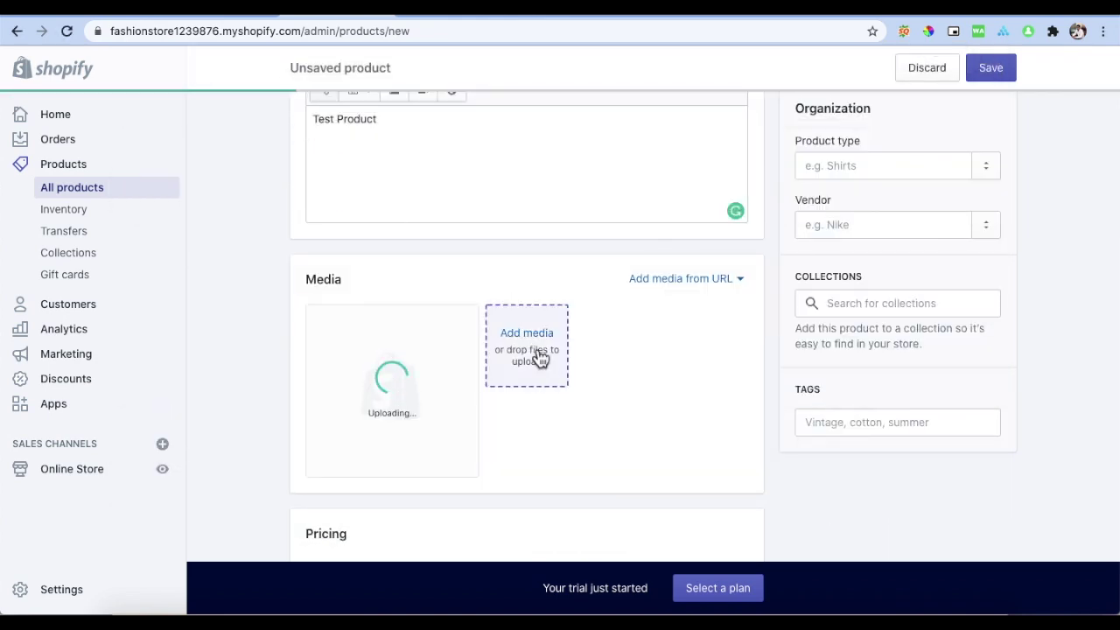
left_click(539, 353)
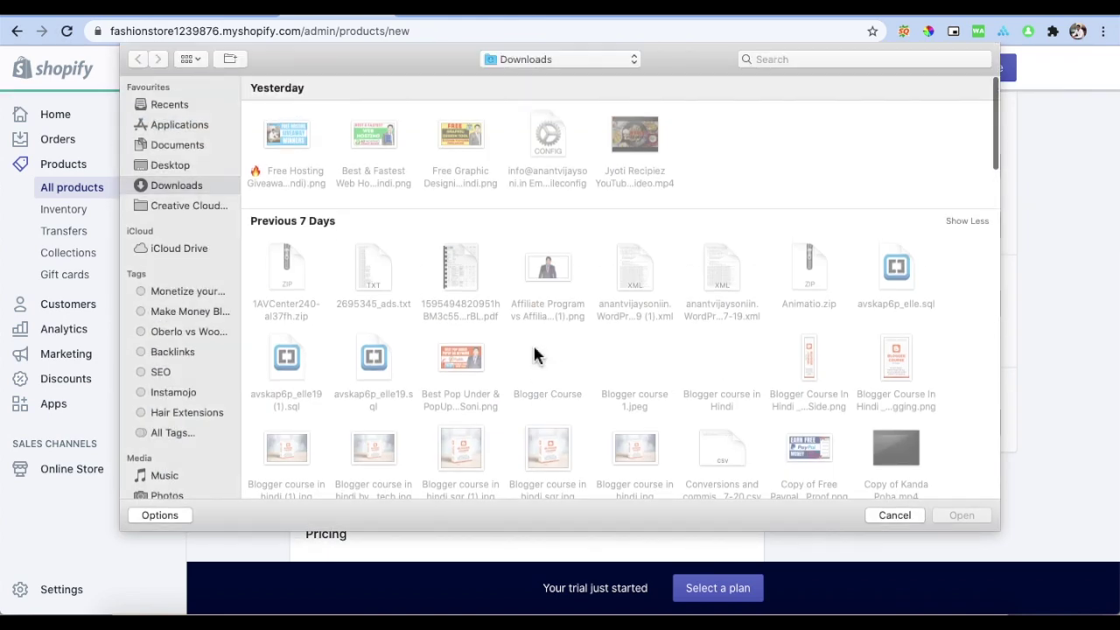
double_click(452, 455)
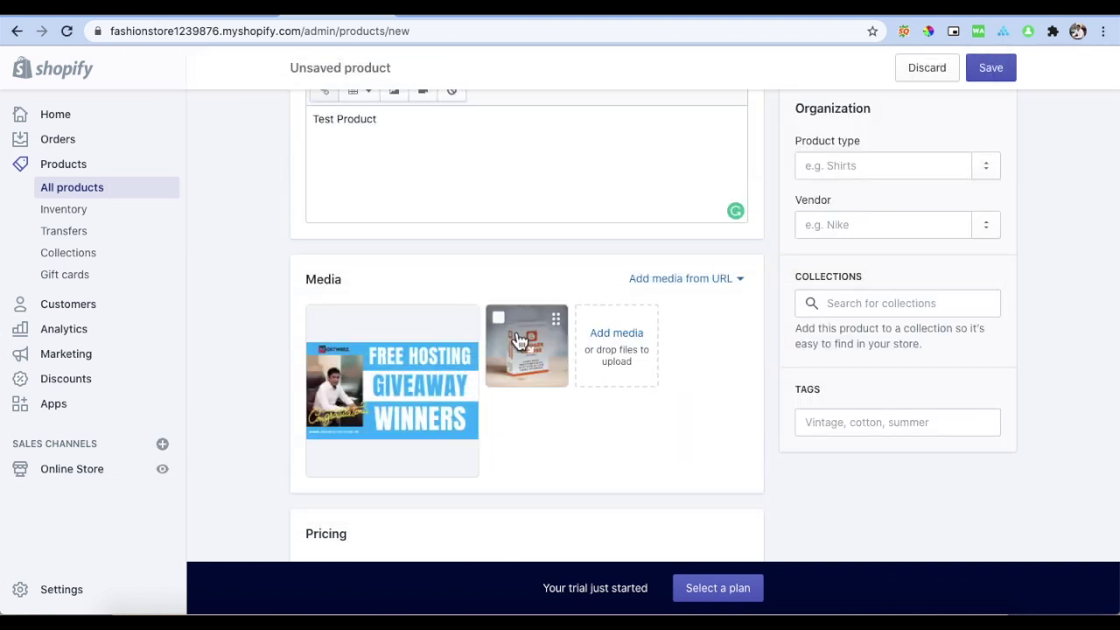
scroll(520, 340, "up", 2)
scroll(515, 340, "down", 7)
scroll(515, 341, "up", 1)
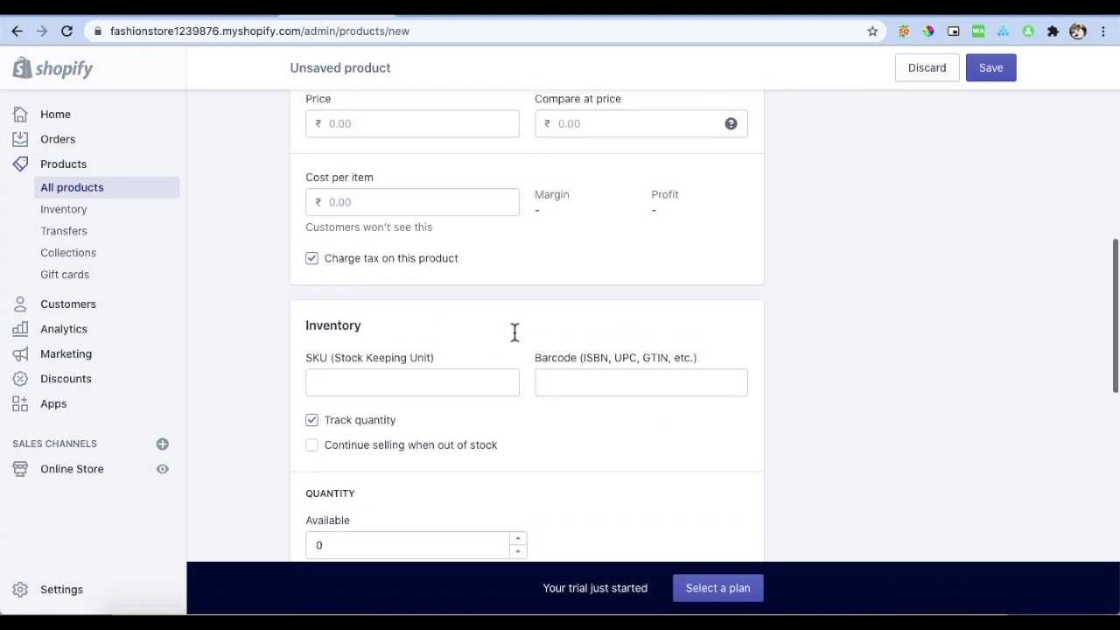
Step: Price the product at ₹799.00 with a compare-at price of ₹699.00
scroll(515, 338, "up", 1)
left_click(428, 219)
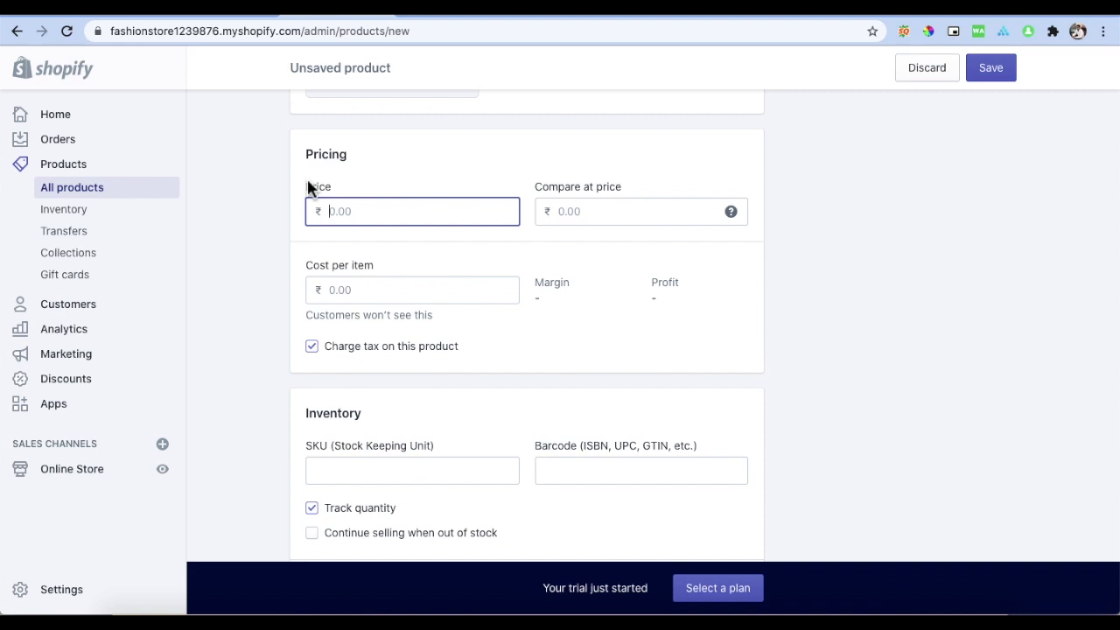
type("799")
left_click(575, 217)
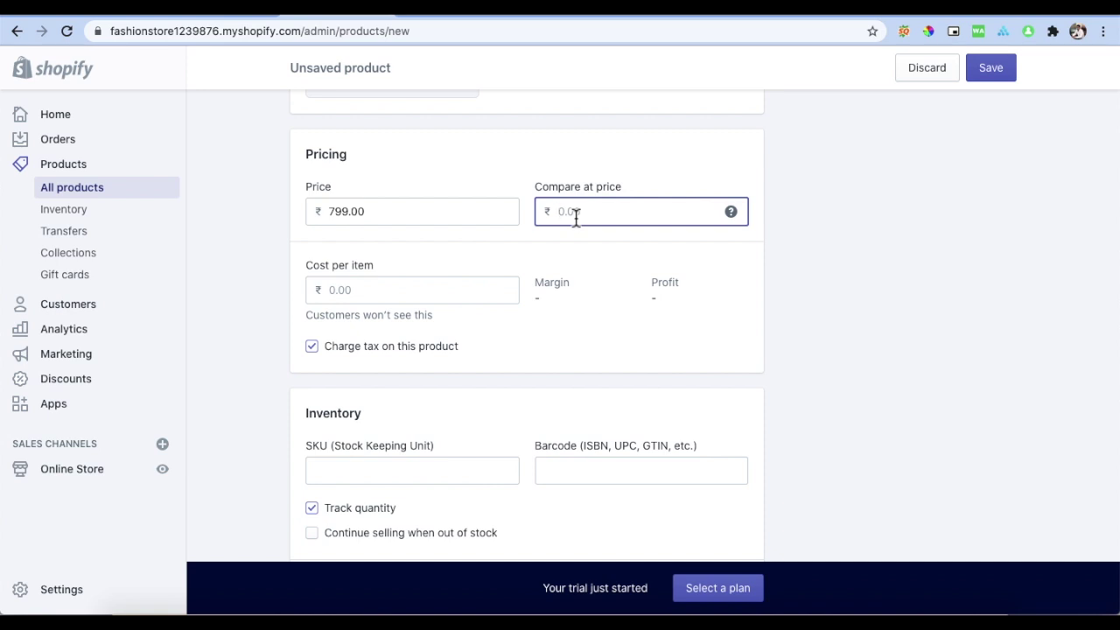
type("699")
left_click(786, 271)
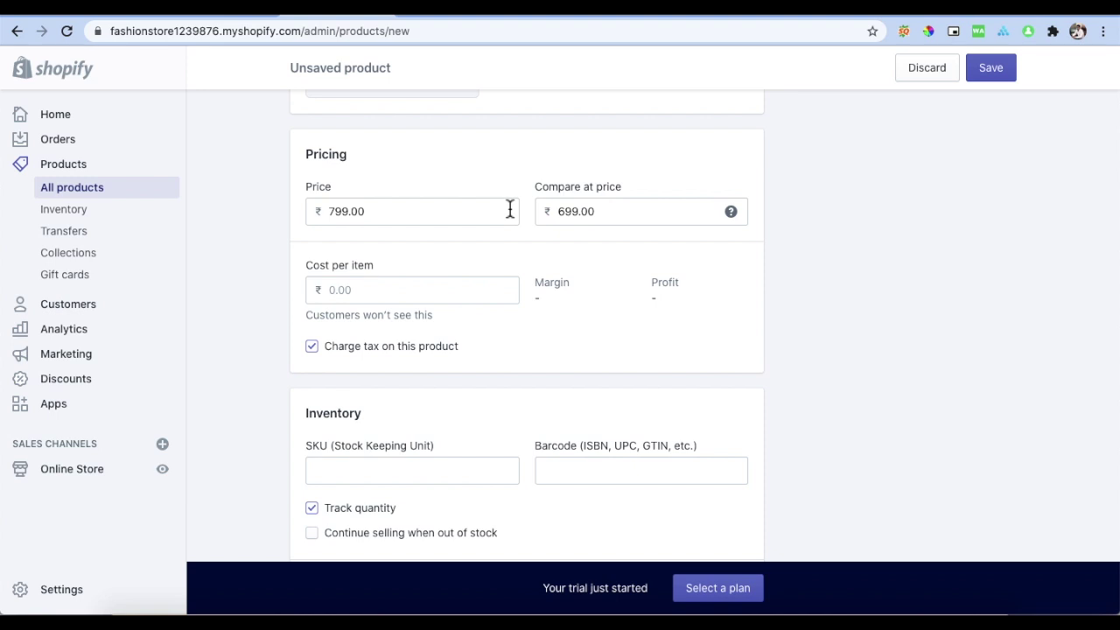
Step: Set cost per item to ₹799.00 and keep tax charged on the product
left_click(383, 290)
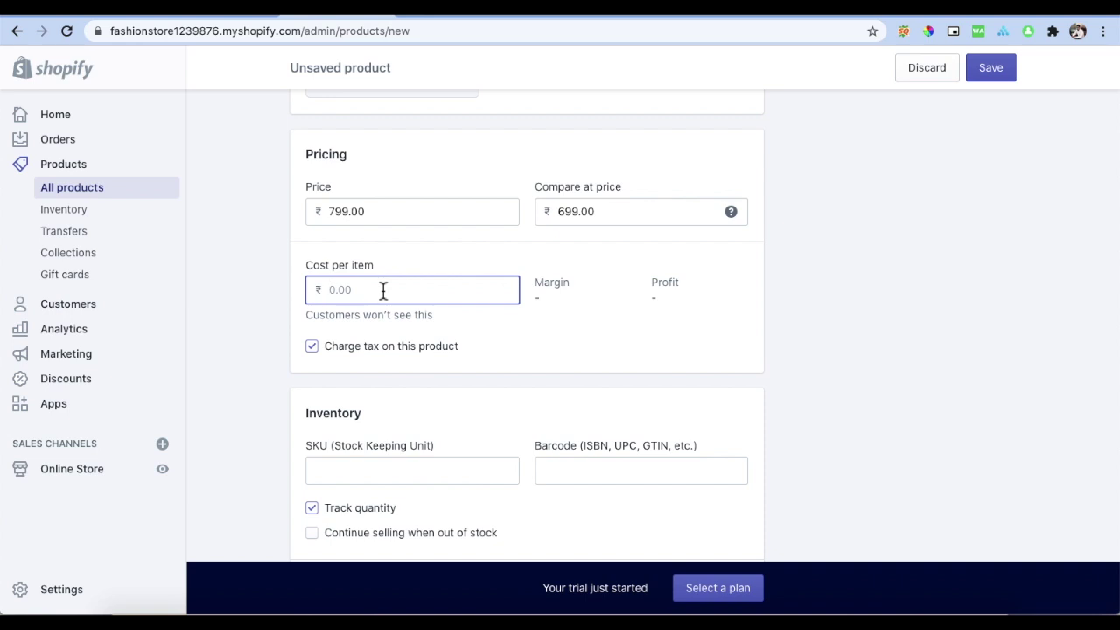
type("799")
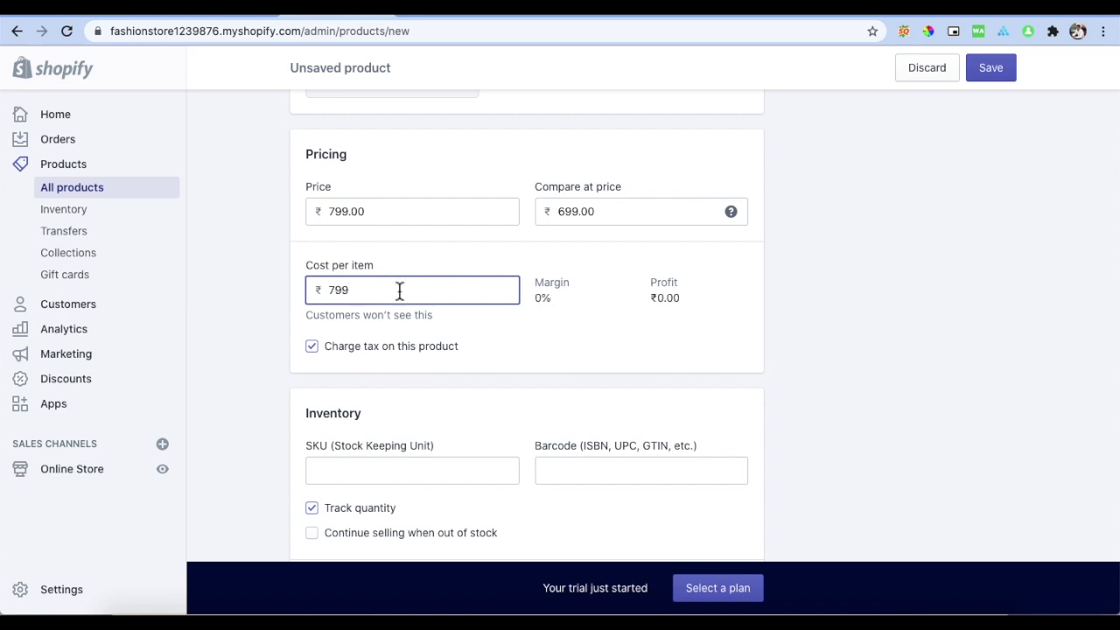
scroll(421, 289, "down", 2)
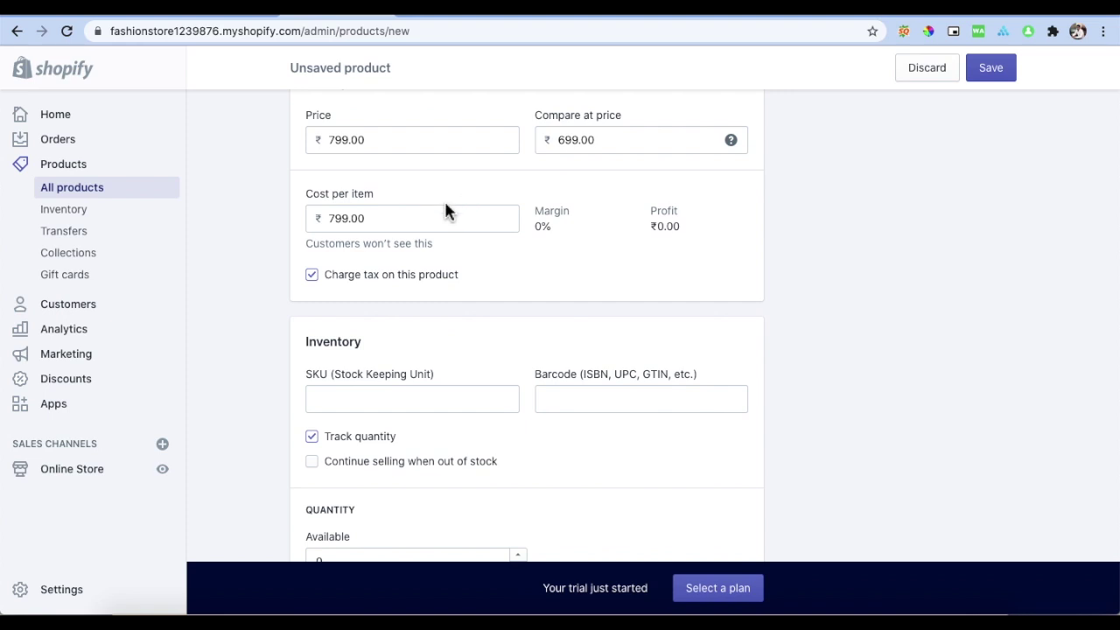
left_click(319, 284)
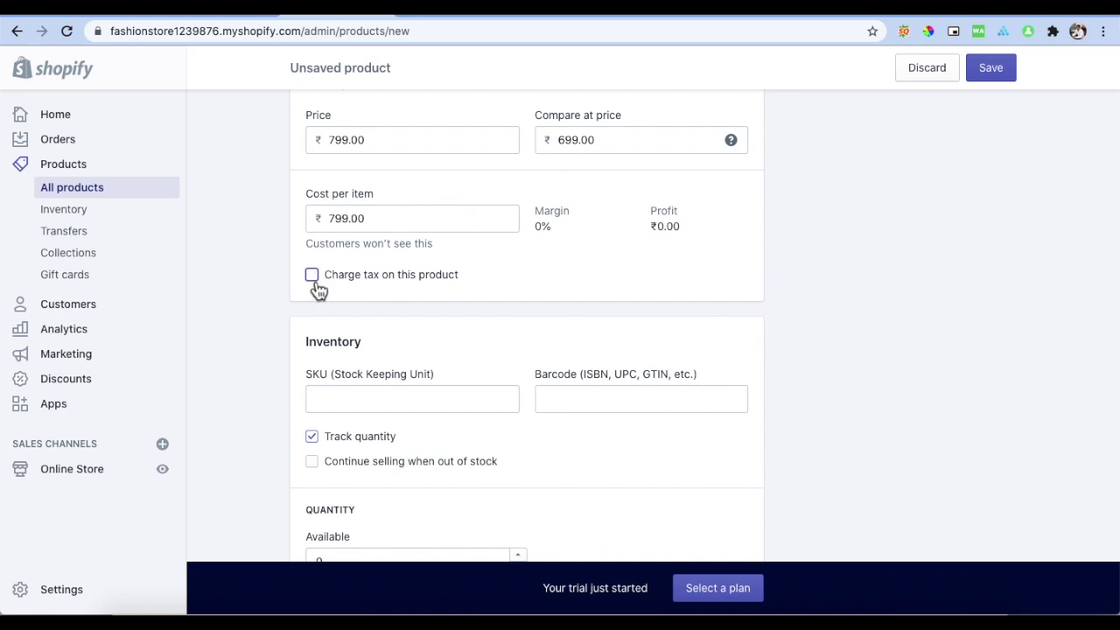
left_click(314, 277)
scroll(462, 275, "down", 2)
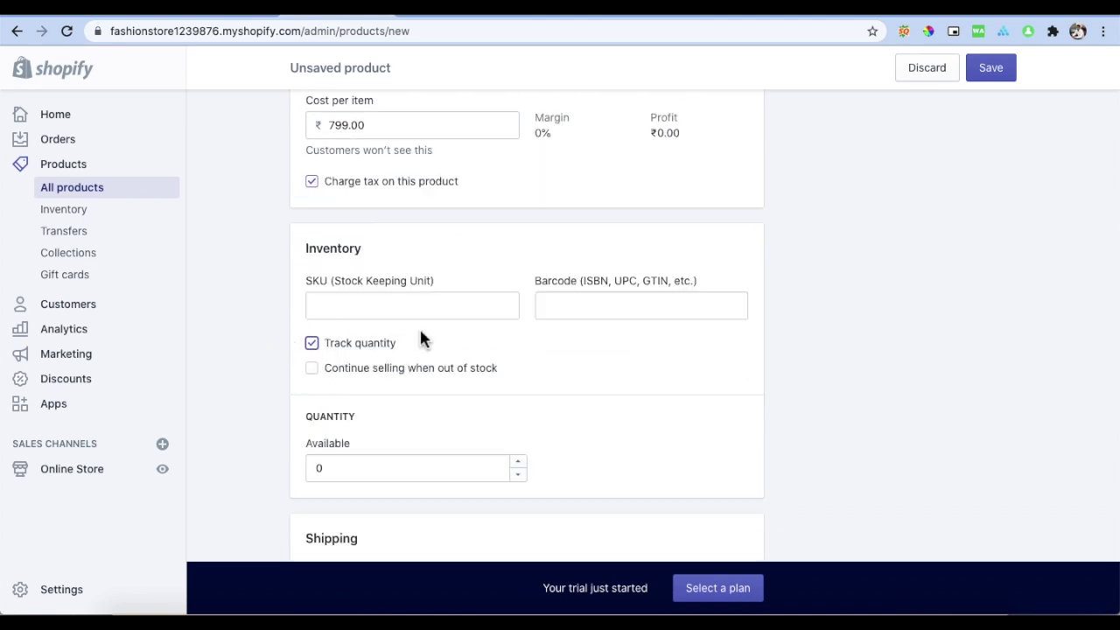
Step: Change the product's available inventory quantity from 0 to 50
scroll(420, 339, "down", 1)
scroll(420, 339, "down", 1)
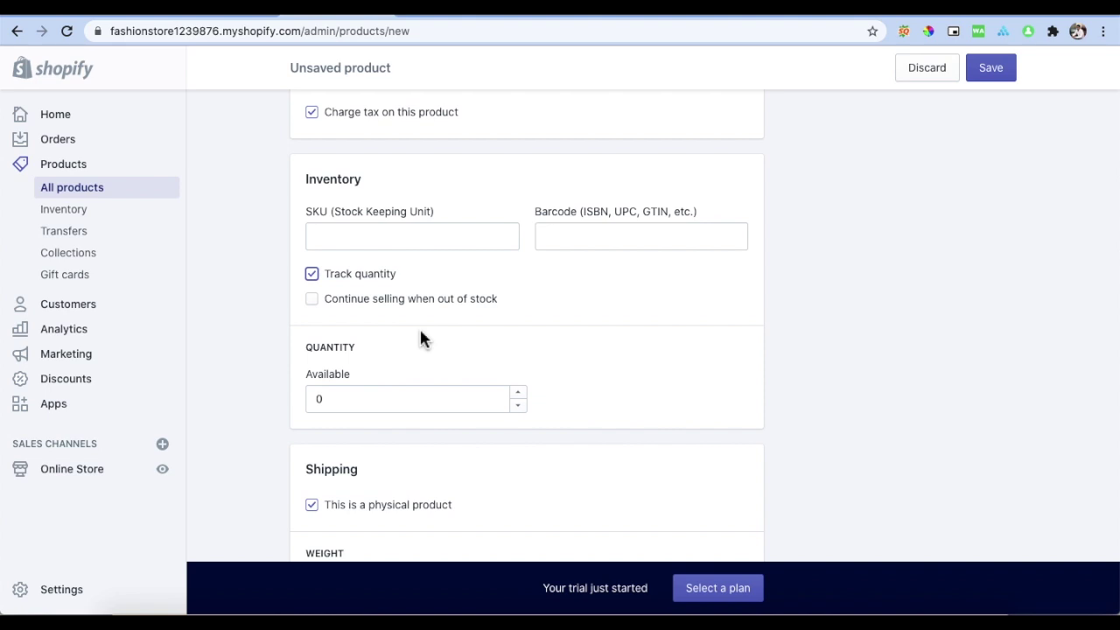
left_click(352, 399)
key("BackSpace")
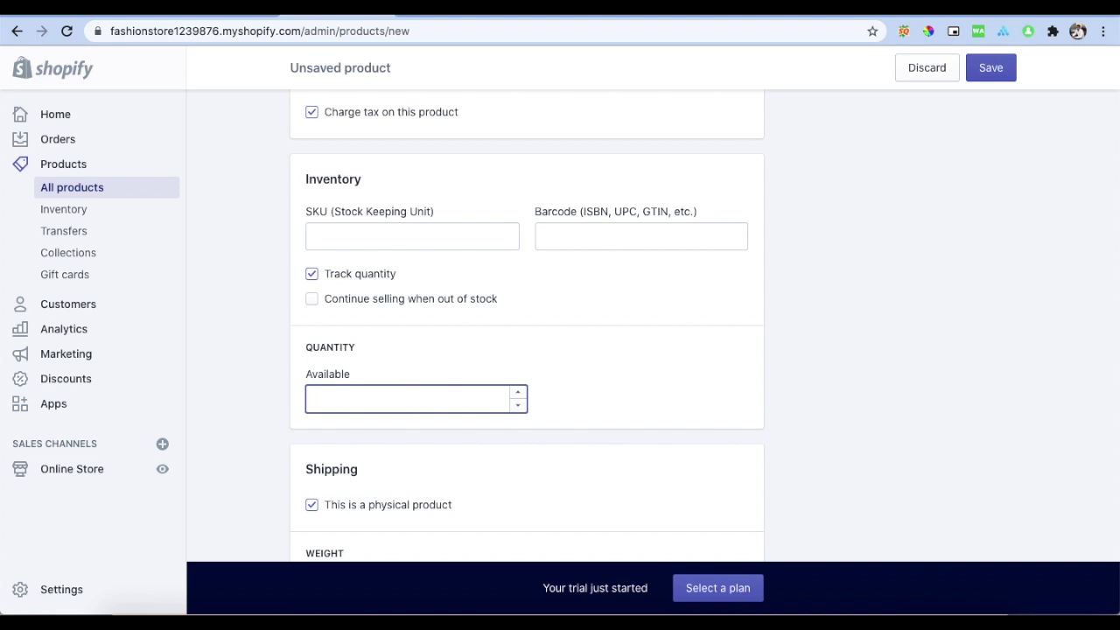
type("50")
scroll(570, 343, "down", 5)
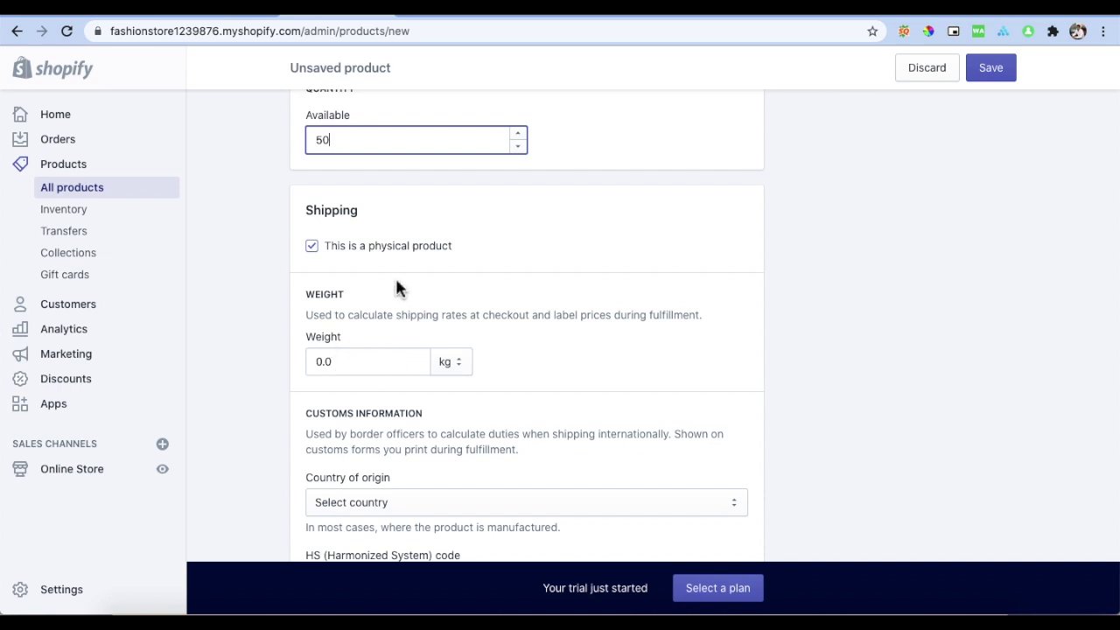
Step: Keep the product marked as physical and set its shipping weight to 1.0 kg
left_click(316, 251)
left_click(315, 250)
left_click(347, 365)
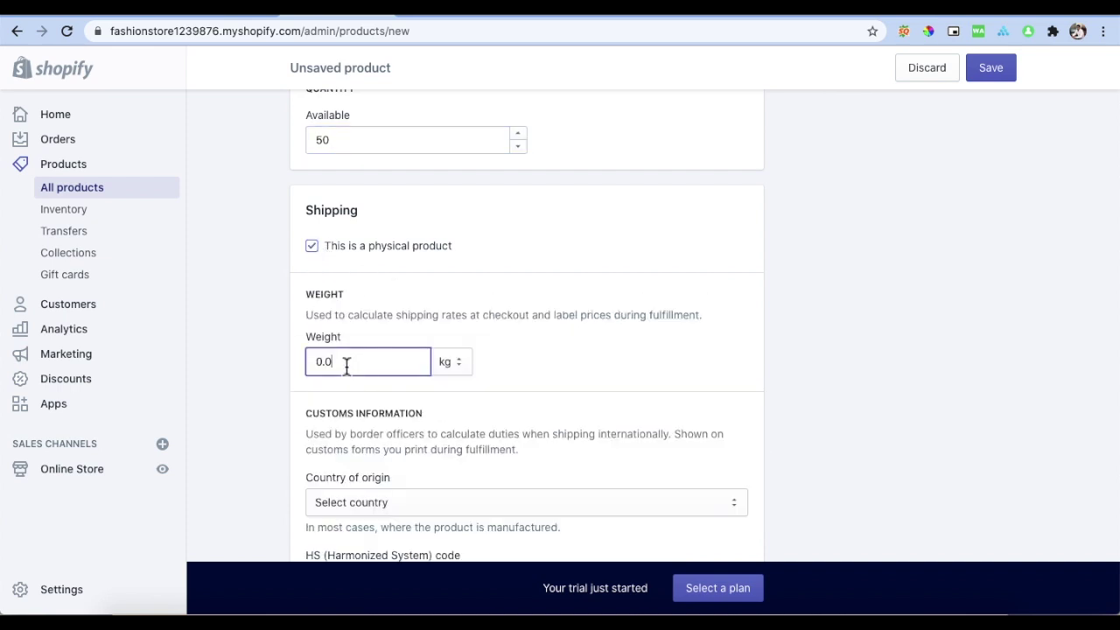
left_click(324, 367)
key("BackSpace")
type("1")
scroll(373, 400, "down", 5)
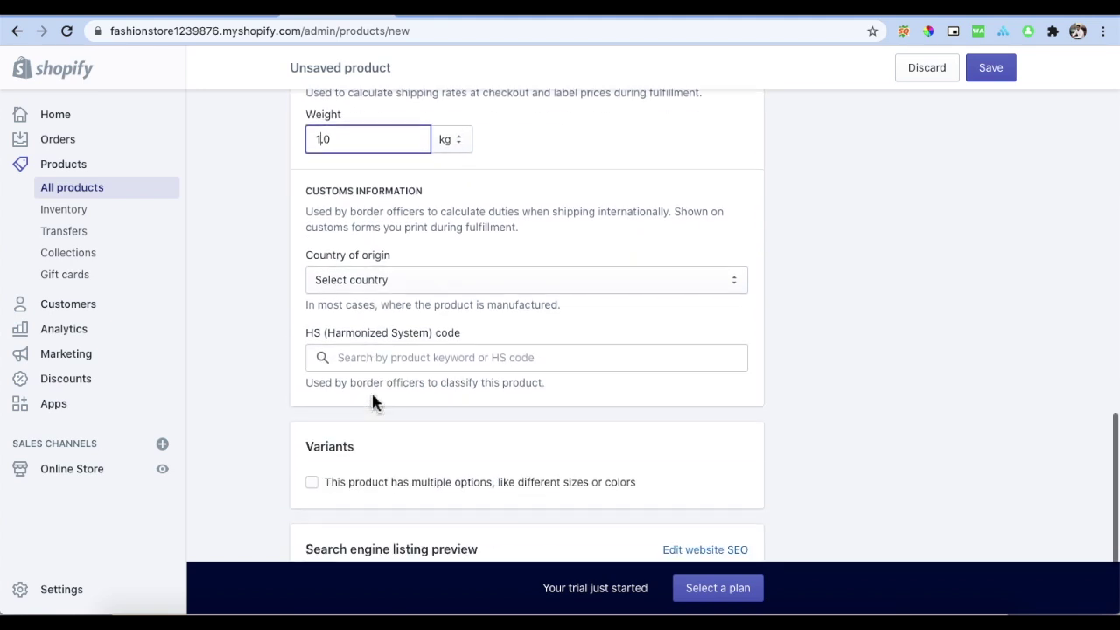
scroll(372, 396, "up", 1)
Step: Choose India as the product's country of origin
left_click(383, 320)
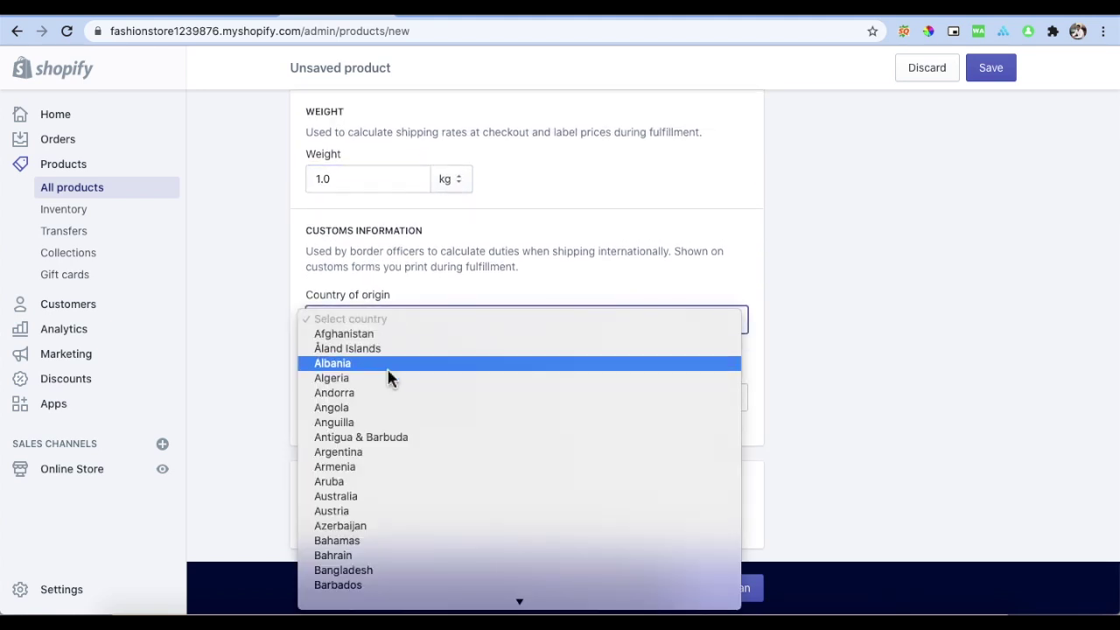
scroll(396, 403, "down", 20)
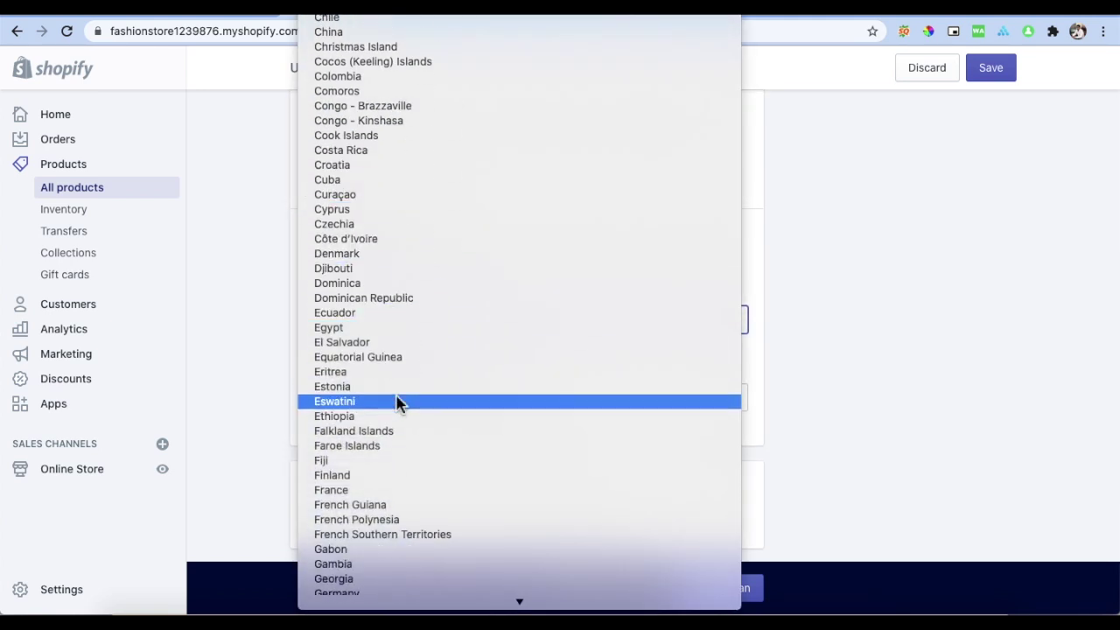
scroll(396, 402, "down", 13)
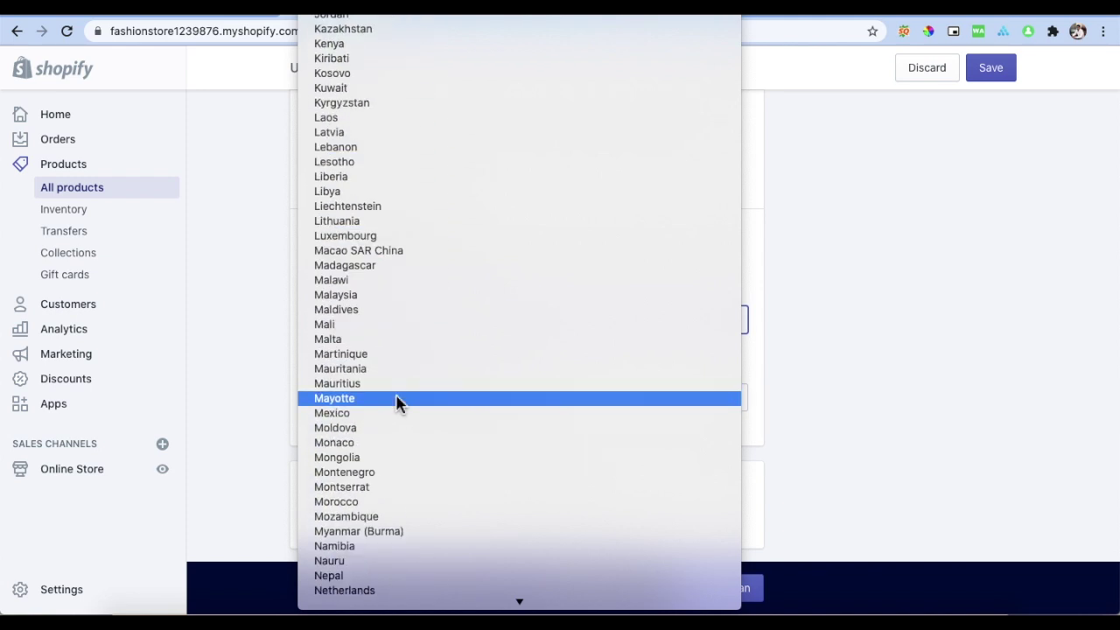
scroll(395, 402, "up", 10)
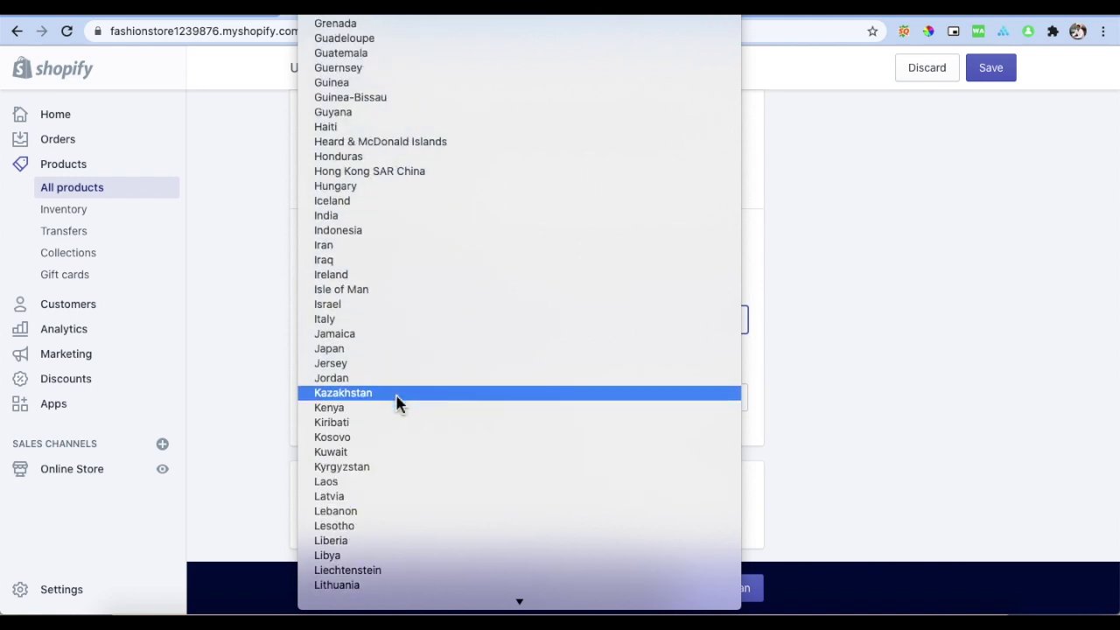
left_click(404, 218)
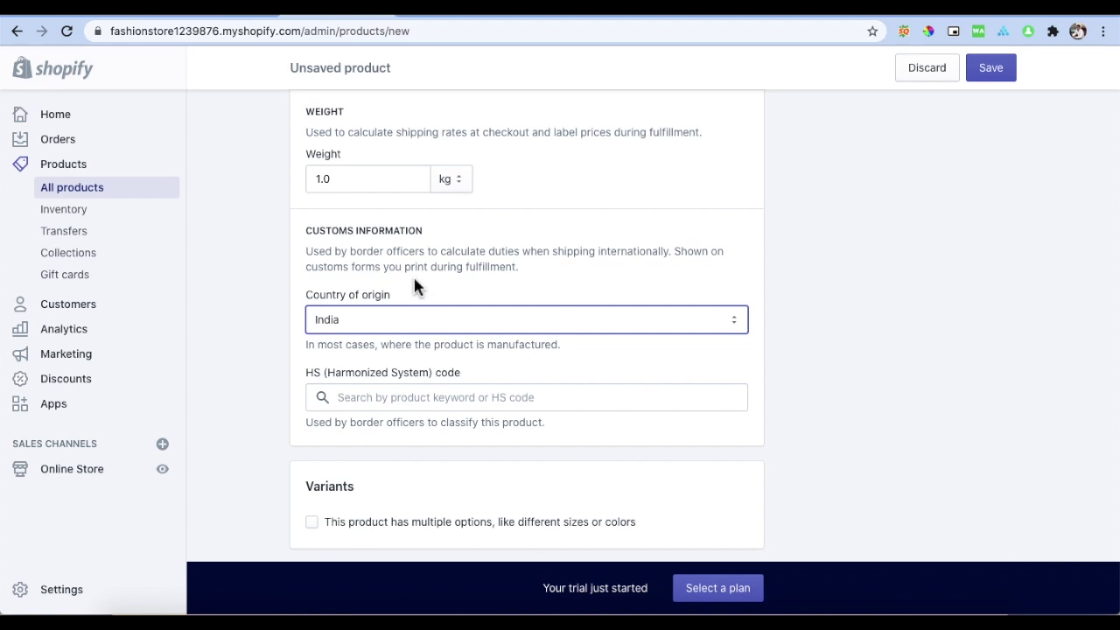
Step: Add a Size option with values small, medium and large, each variant priced ₹799.00
scroll(372, 295, "down", 5)
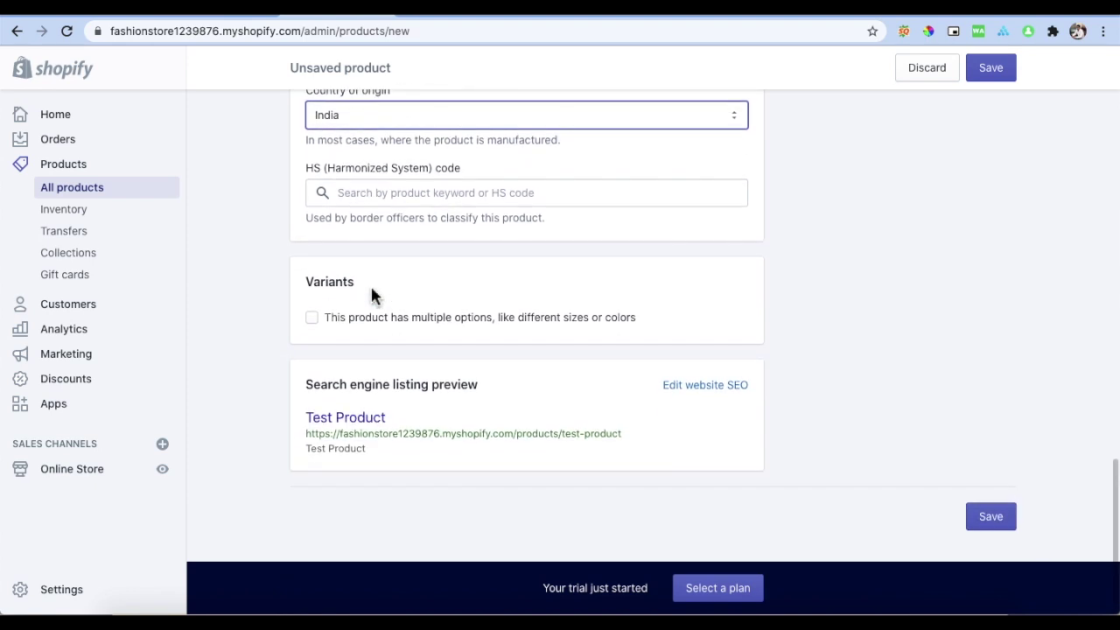
left_click(313, 320)
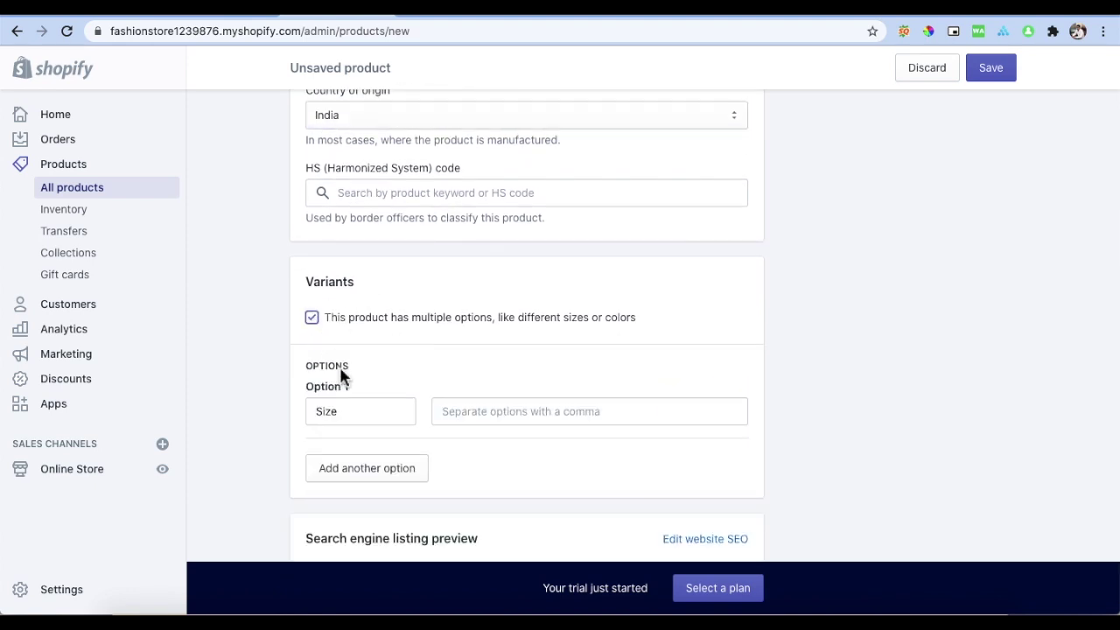
left_click(361, 421)
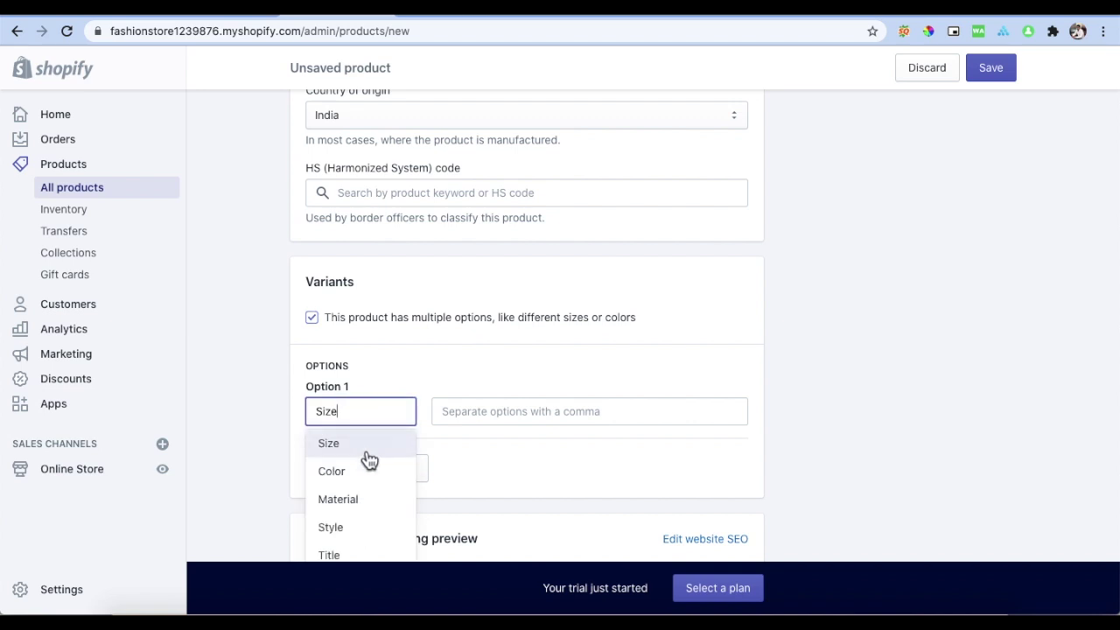
scroll(372, 483, "down", 1)
scroll(372, 483, "down", 1)
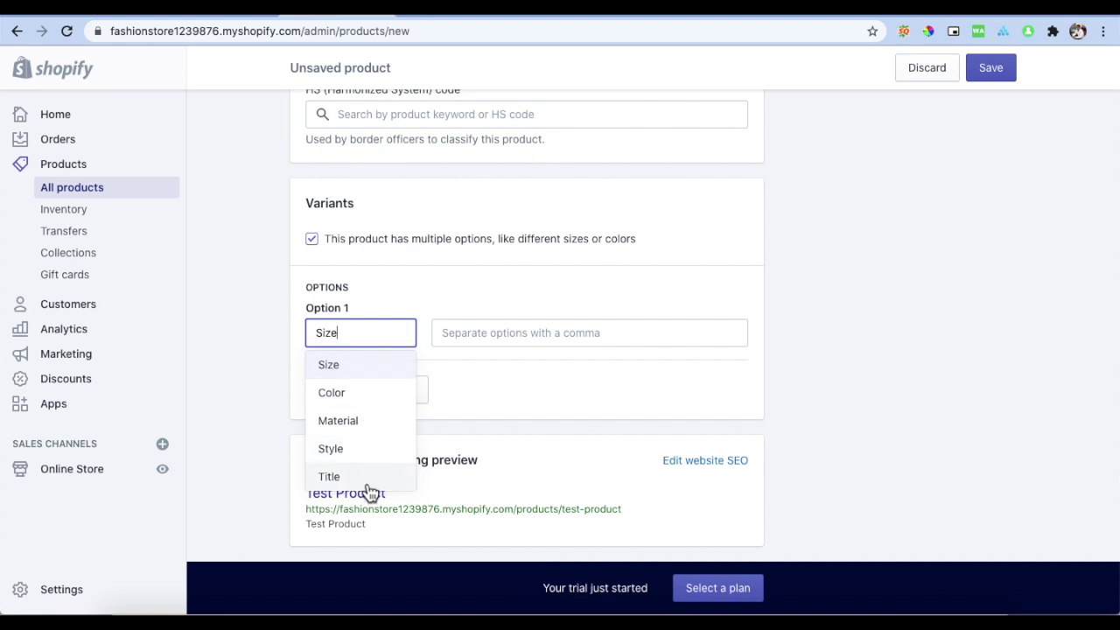
left_click(376, 366)
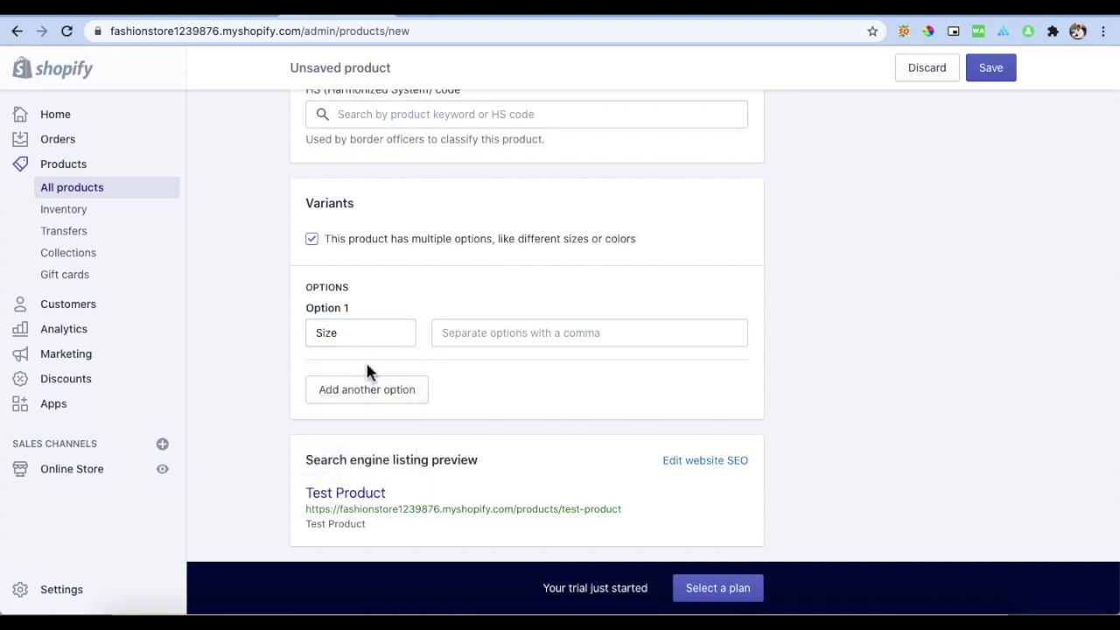
left_click(459, 340)
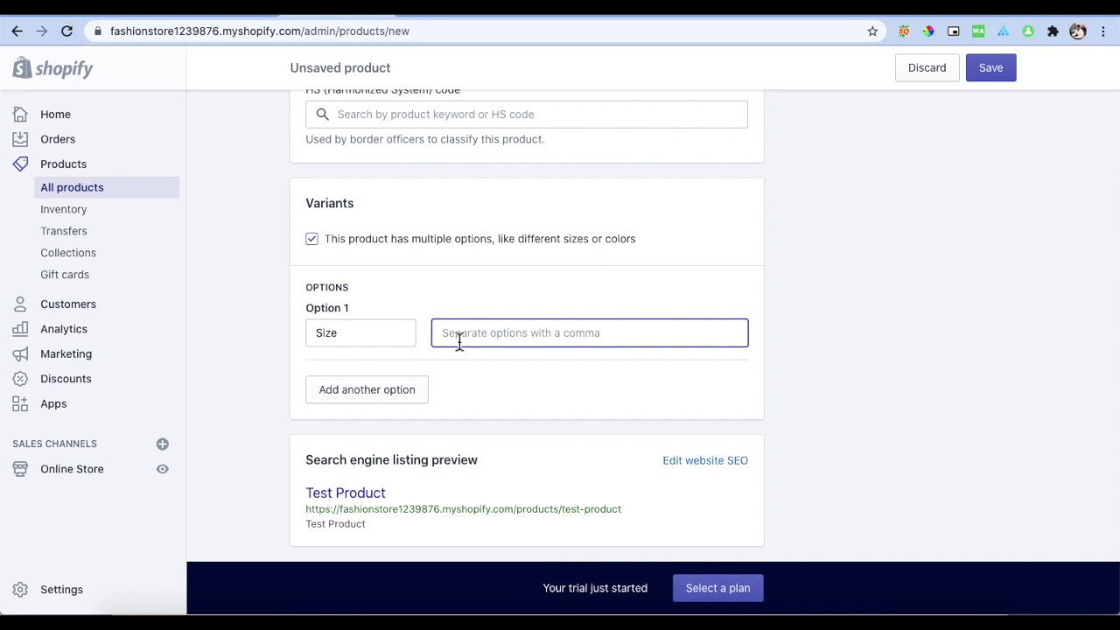
type("small")
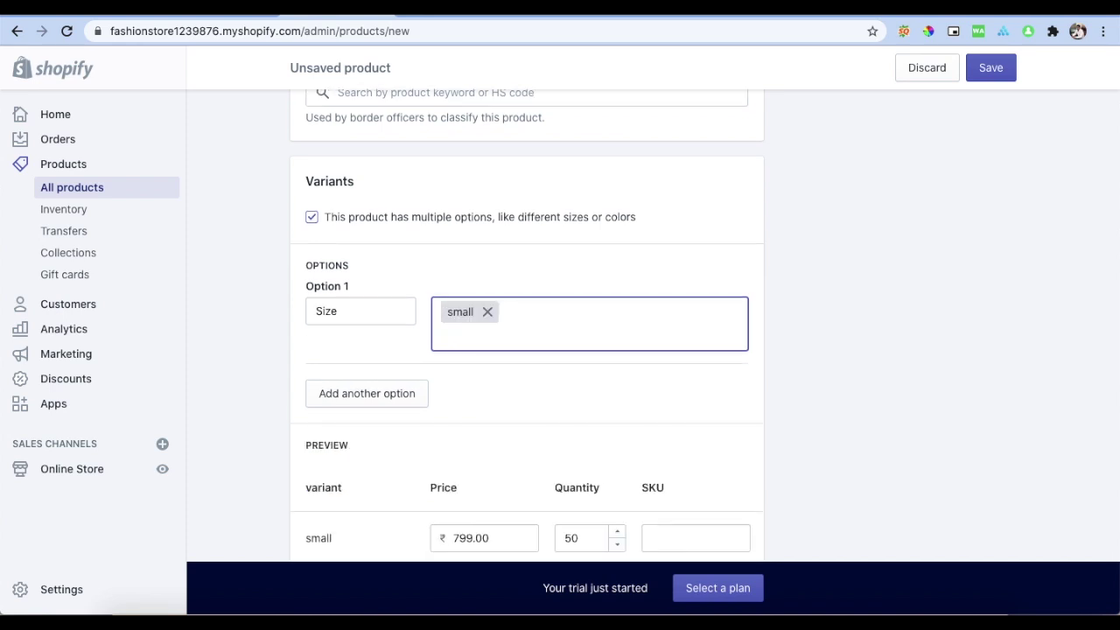
type(",medium,")
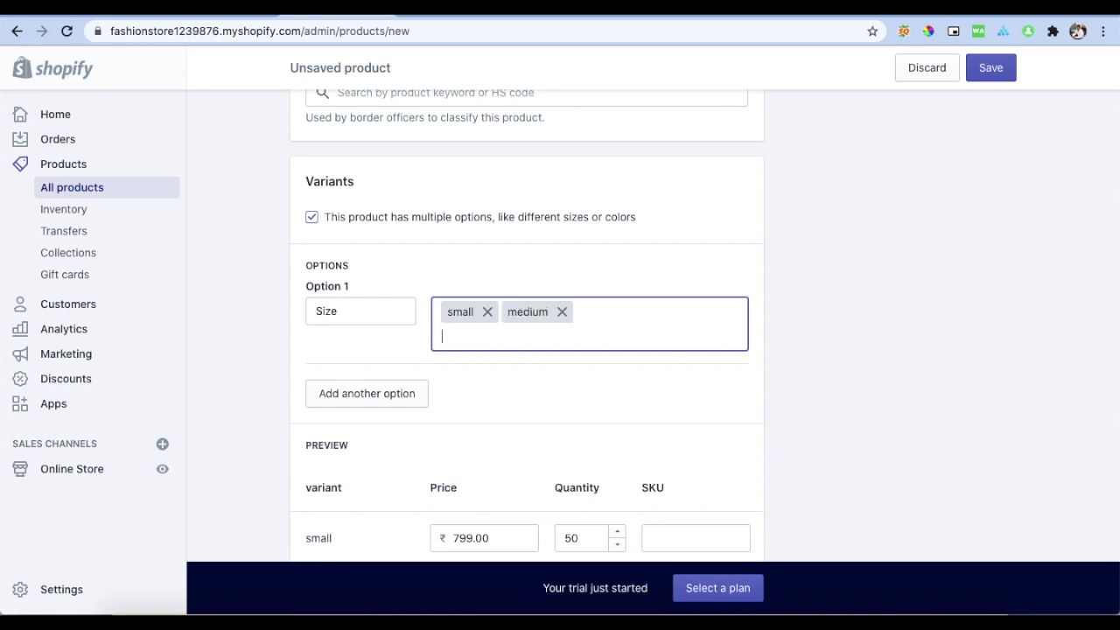
type("large,")
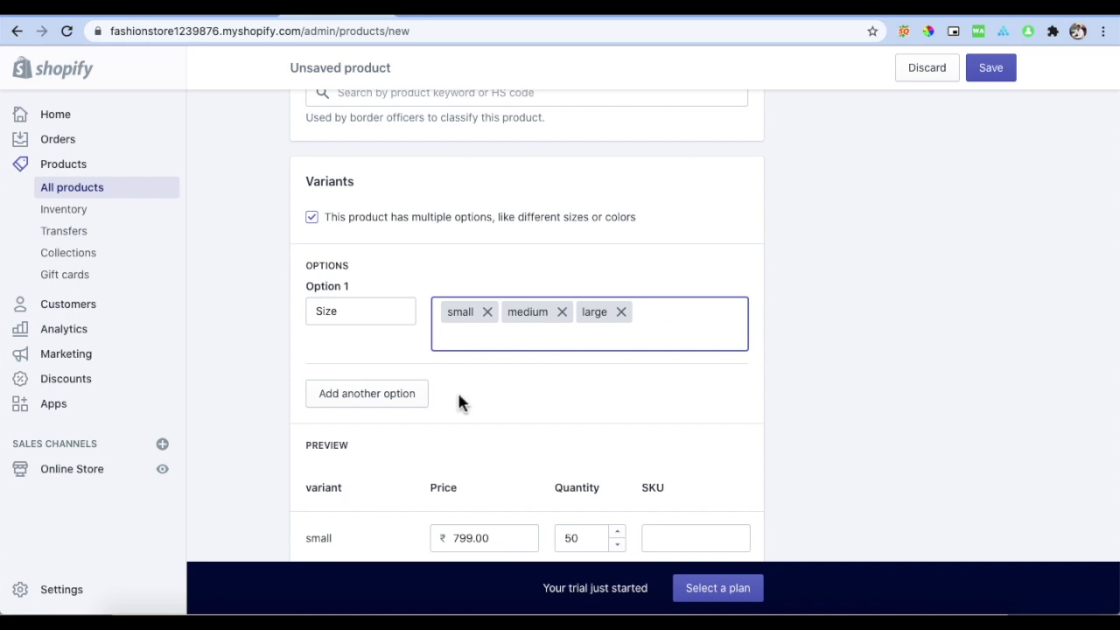
scroll(460, 391, "down", 5)
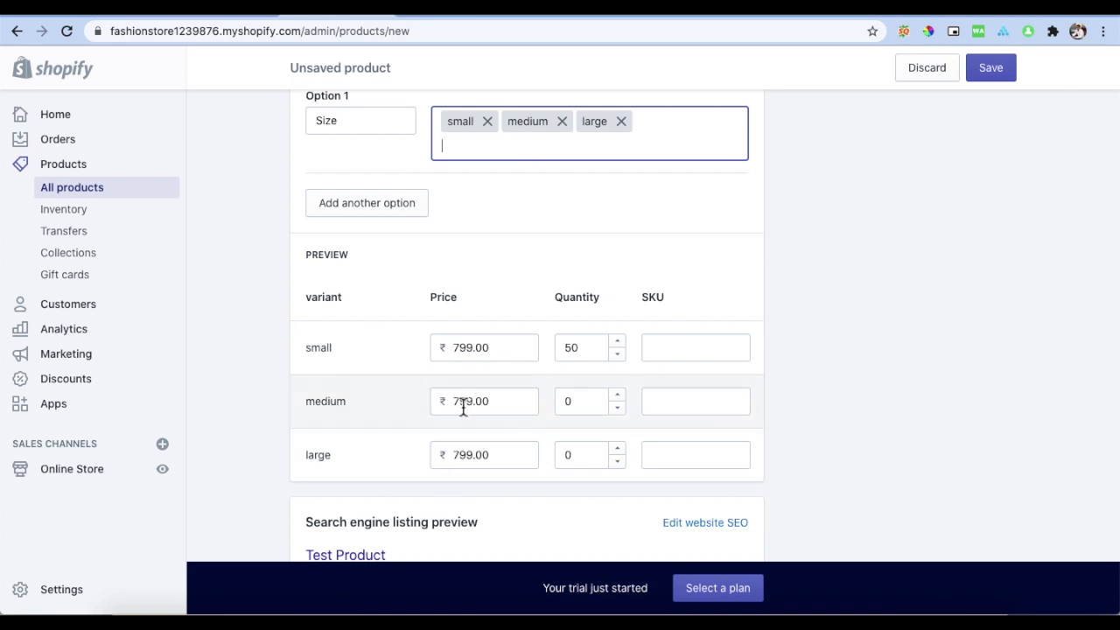
scroll(463, 407, "down", 1)
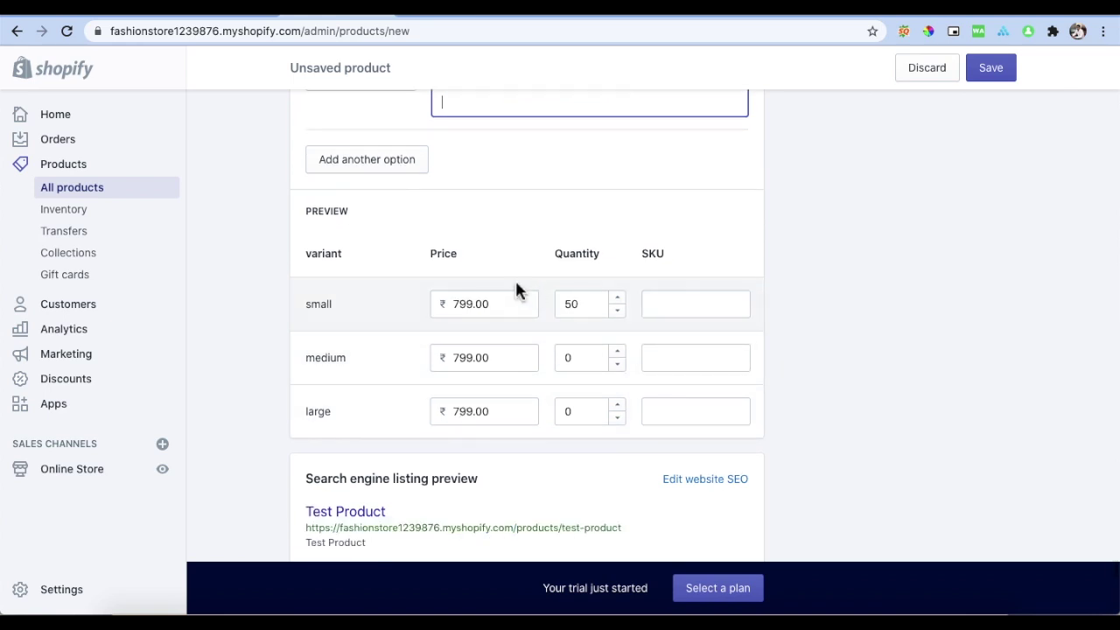
Step: Set the small variant to quantity 30 and price ₹699
left_click(571, 308)
key("BackSpace")
type("3")
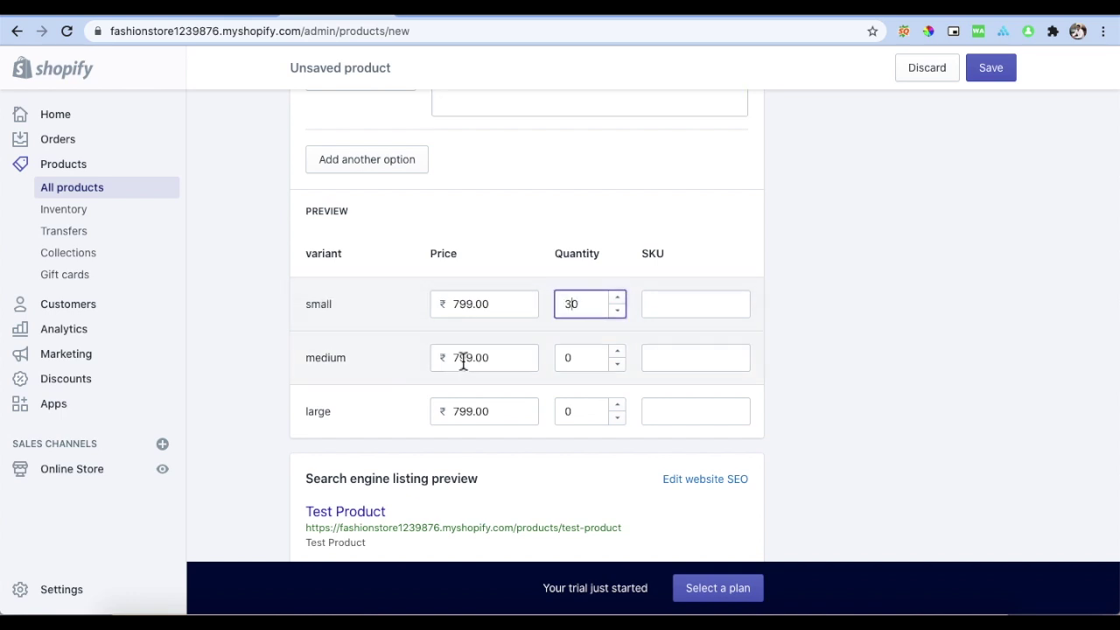
left_click(461, 306)
key("BackSpace")
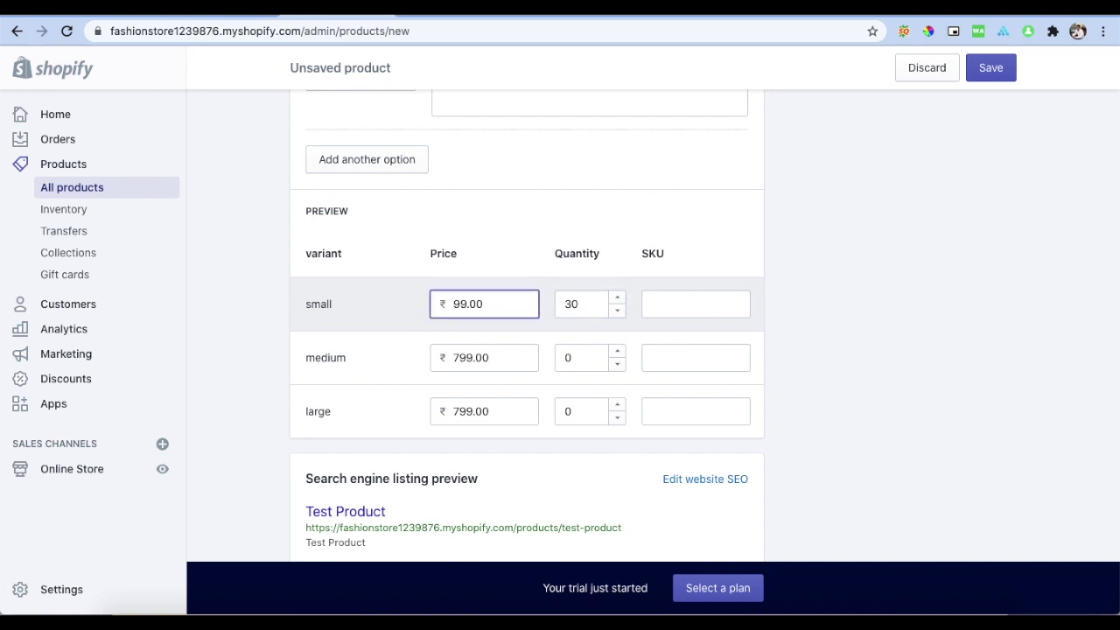
type("6")
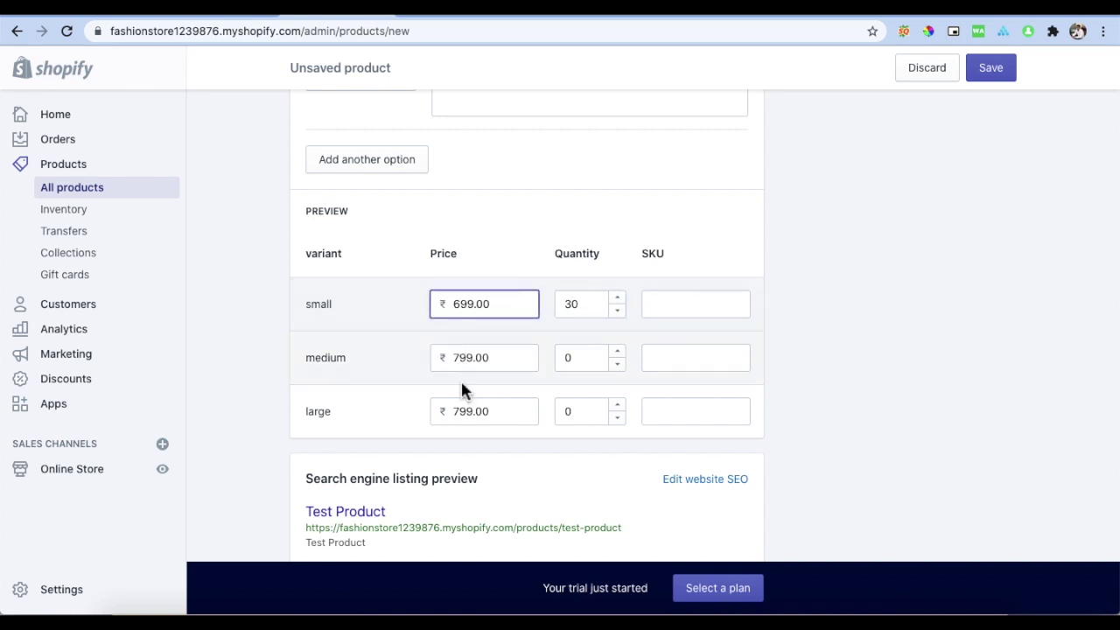
Step: Price the large variant at ₹899 and give medium and large quantities of 20
left_click(461, 418)
key("BackSpace")
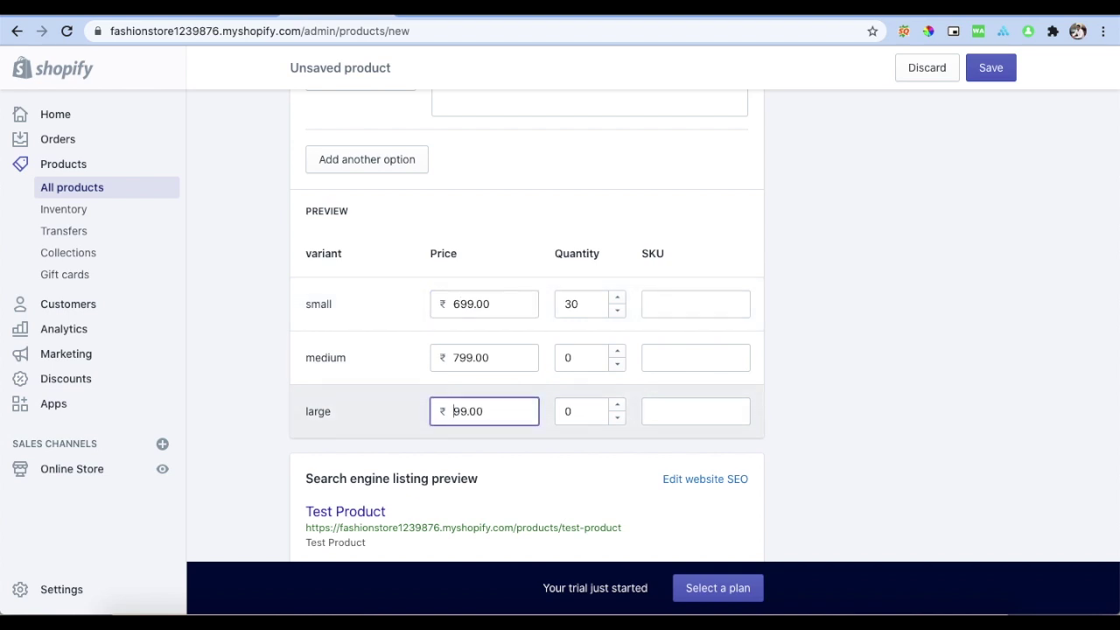
type("8")
left_click(578, 358)
type("20")
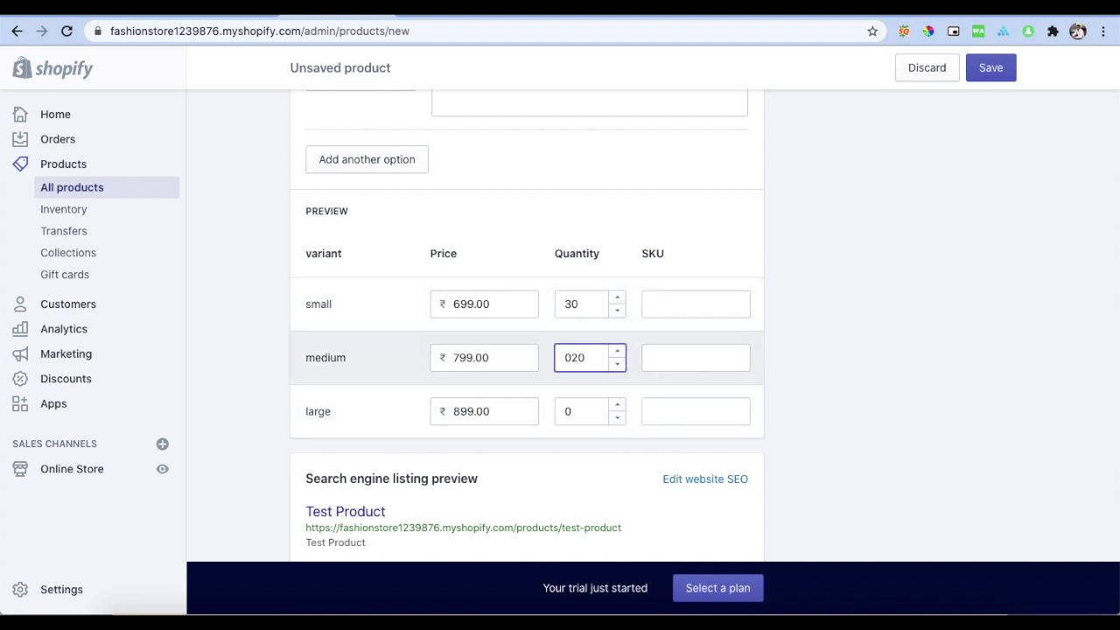
left_click(580, 415)
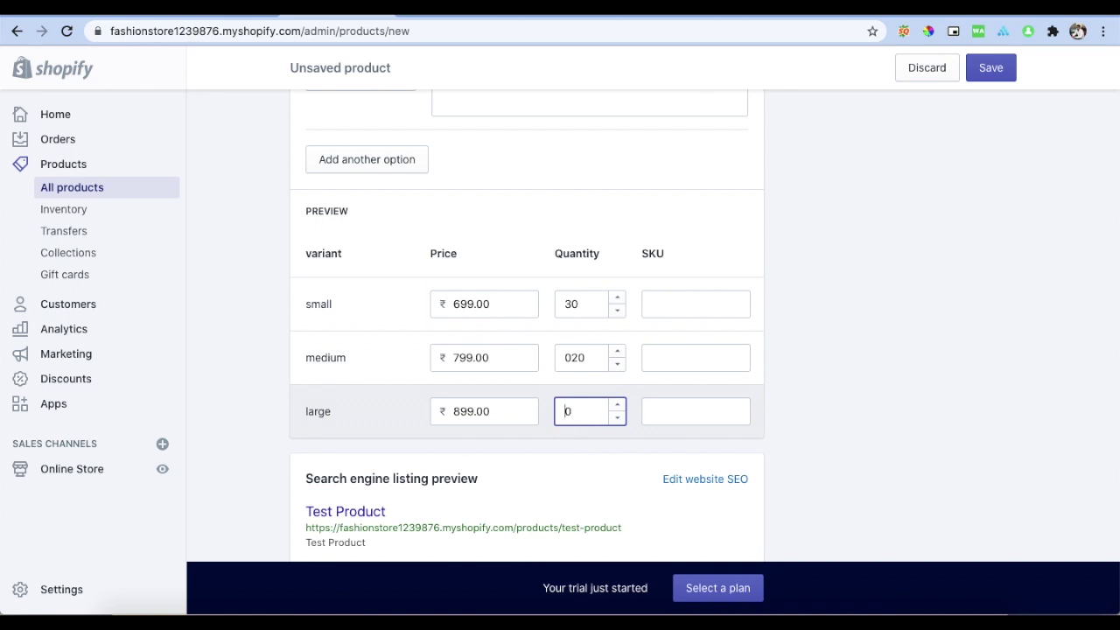
type("2")
left_click(564, 358)
key("Delete")
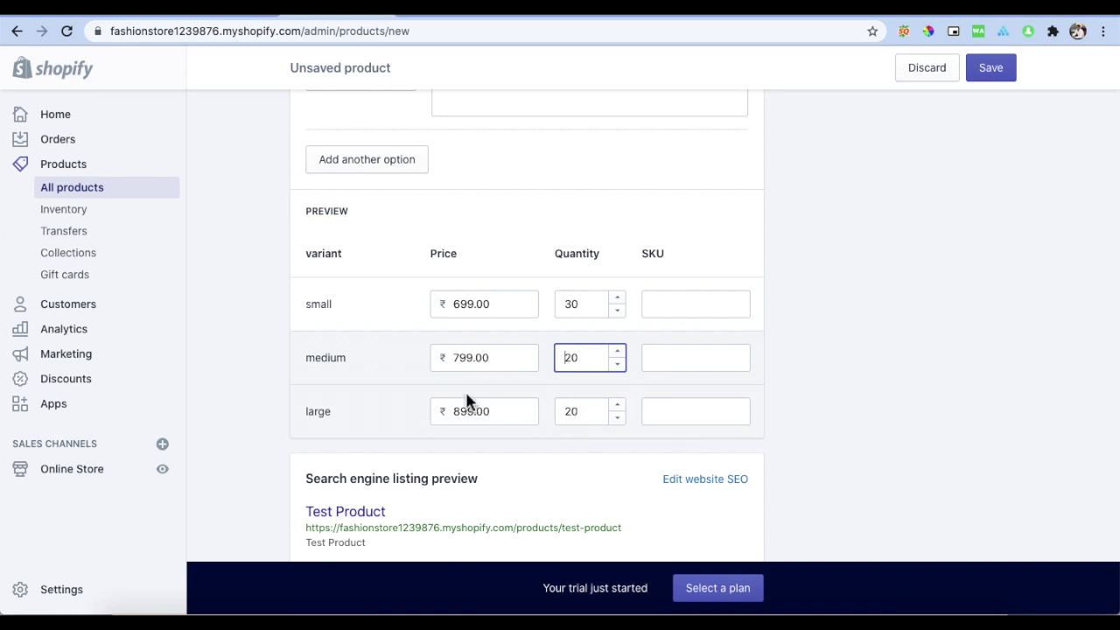
Step: Add Test Product to the Clothing collection and tag it Men's Clothing
scroll(467, 403, "up", 10)
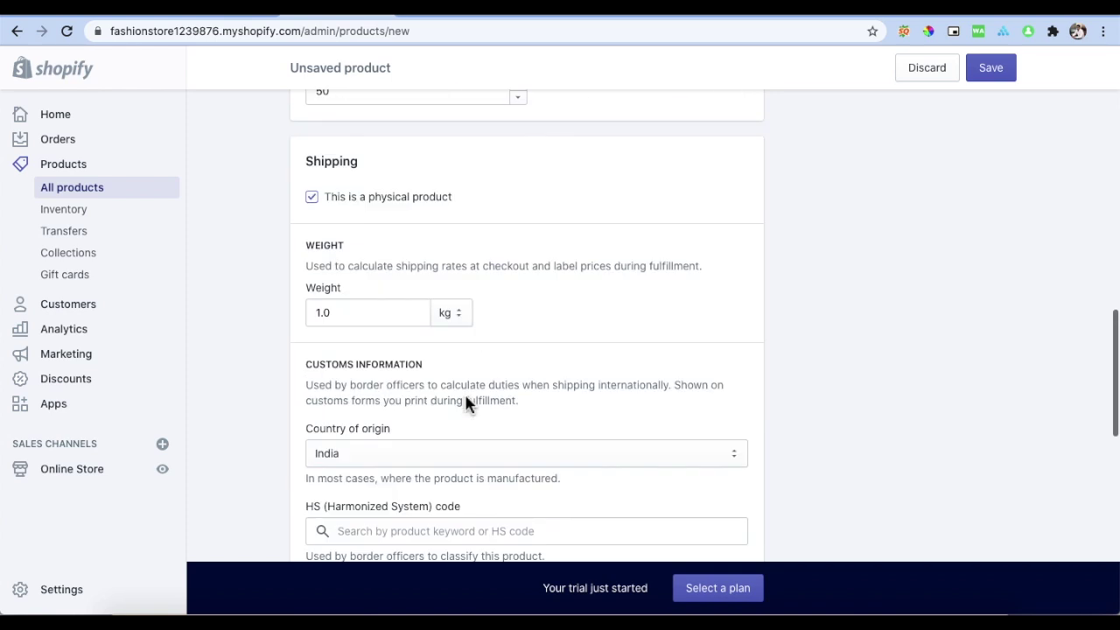
scroll(467, 403, "up", 8)
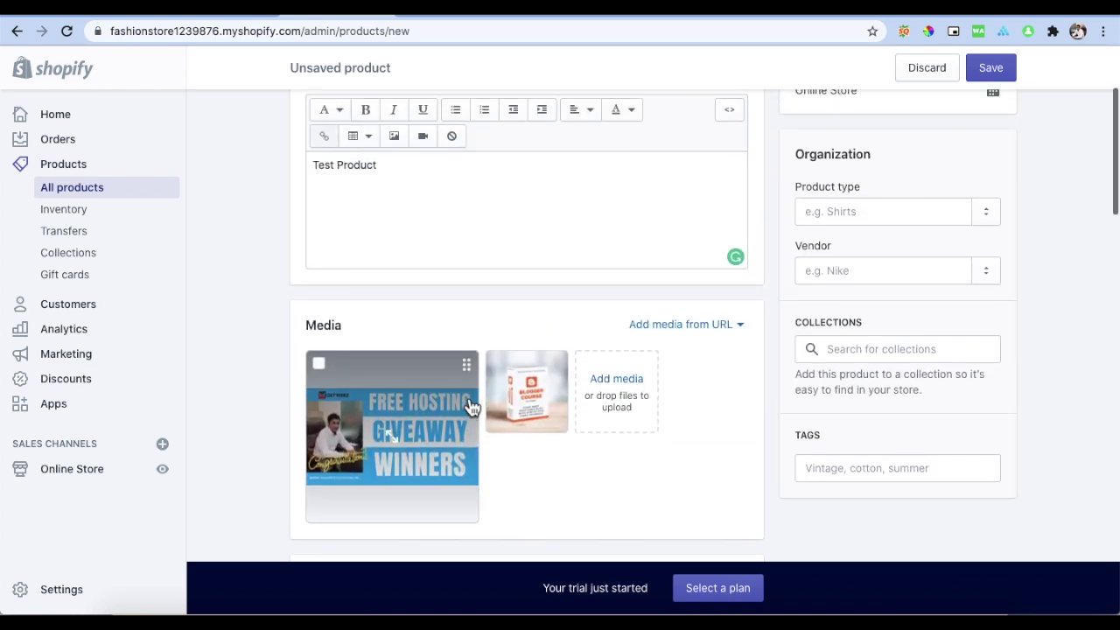
left_click(836, 350)
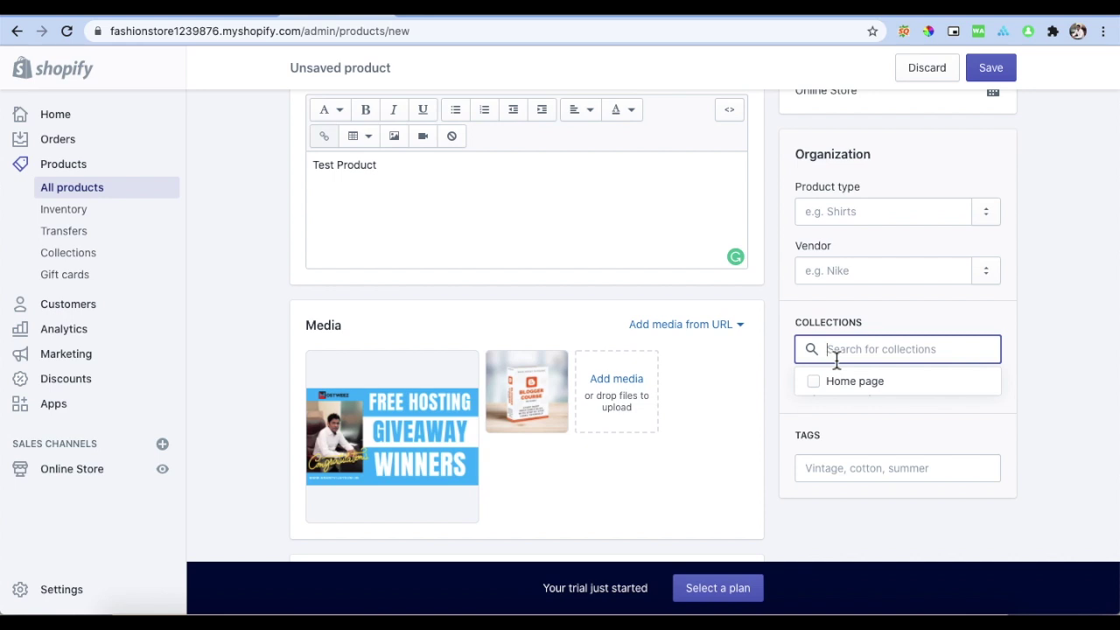
type("Clothing")
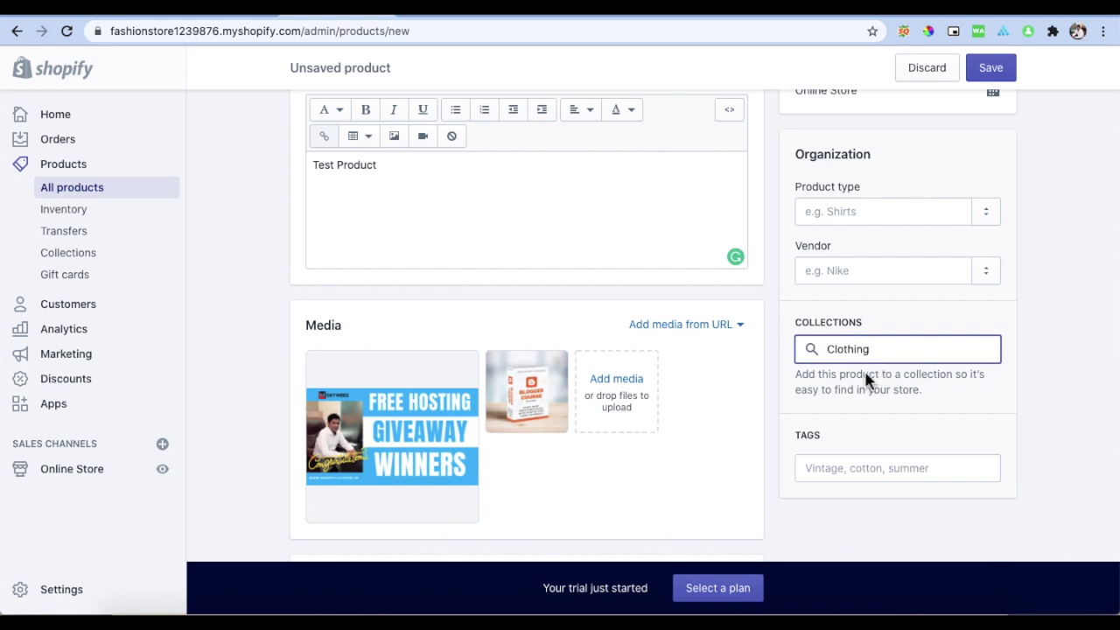
left_click(836, 470)
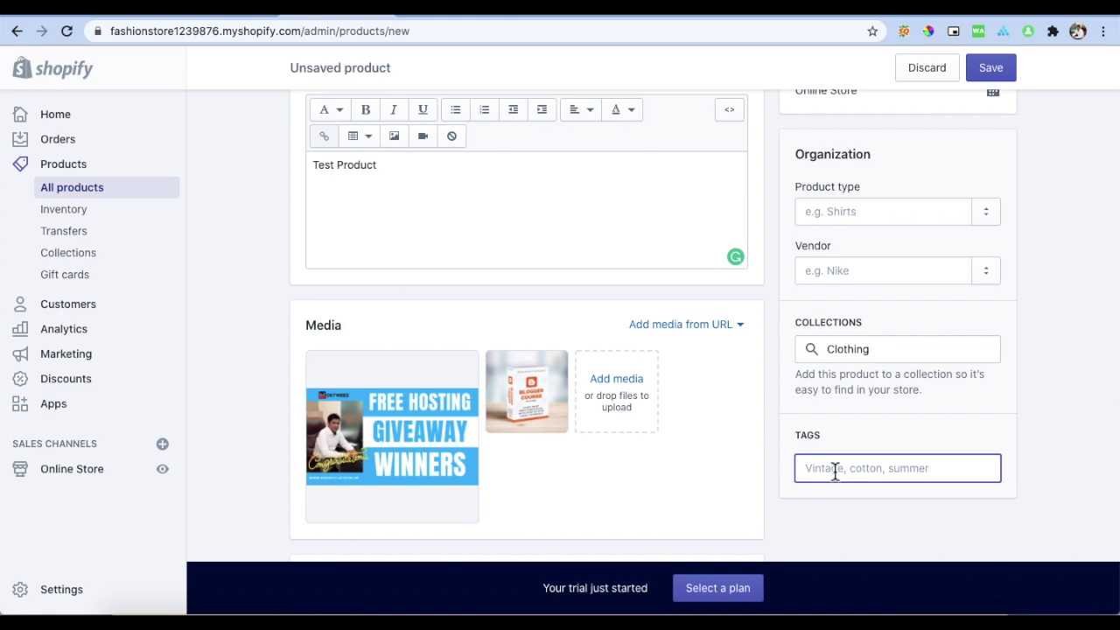
type("Men")
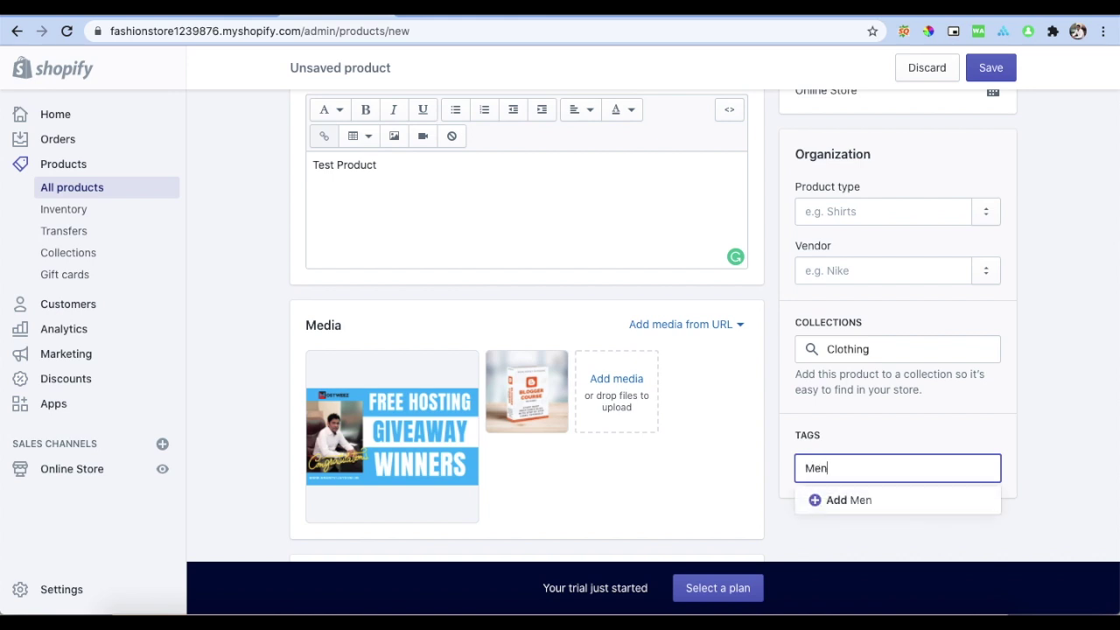
type("'s B")
key("BackSpace")
type("Clothing")
key("Return")
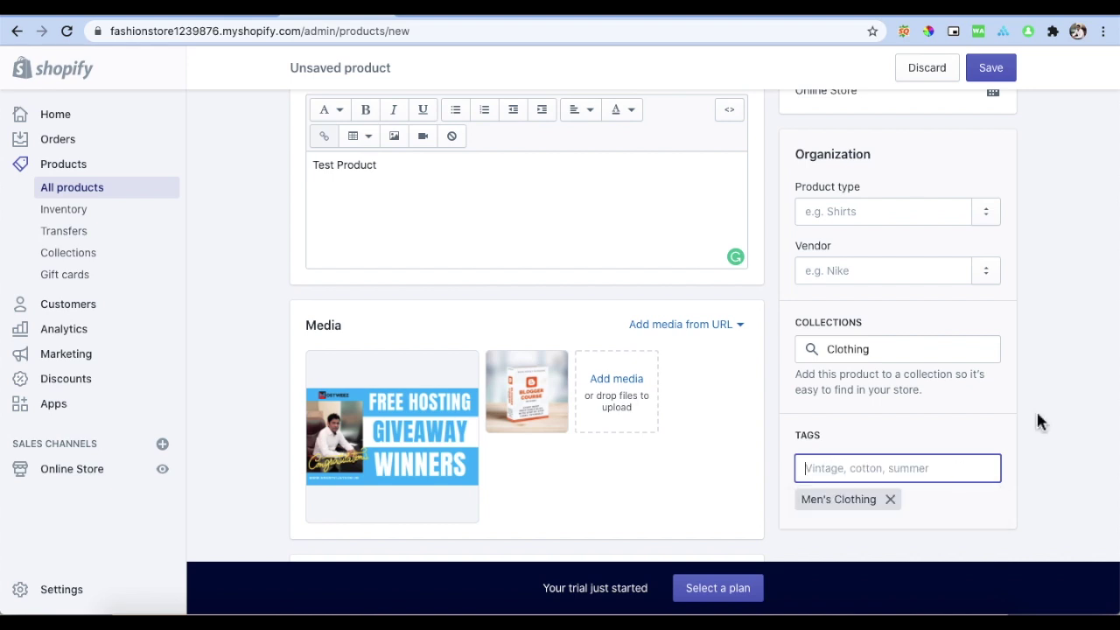
Step: Set the product type to a new type Shirt, leaving the vendor blank
scroll(935, 381, "up", 1)
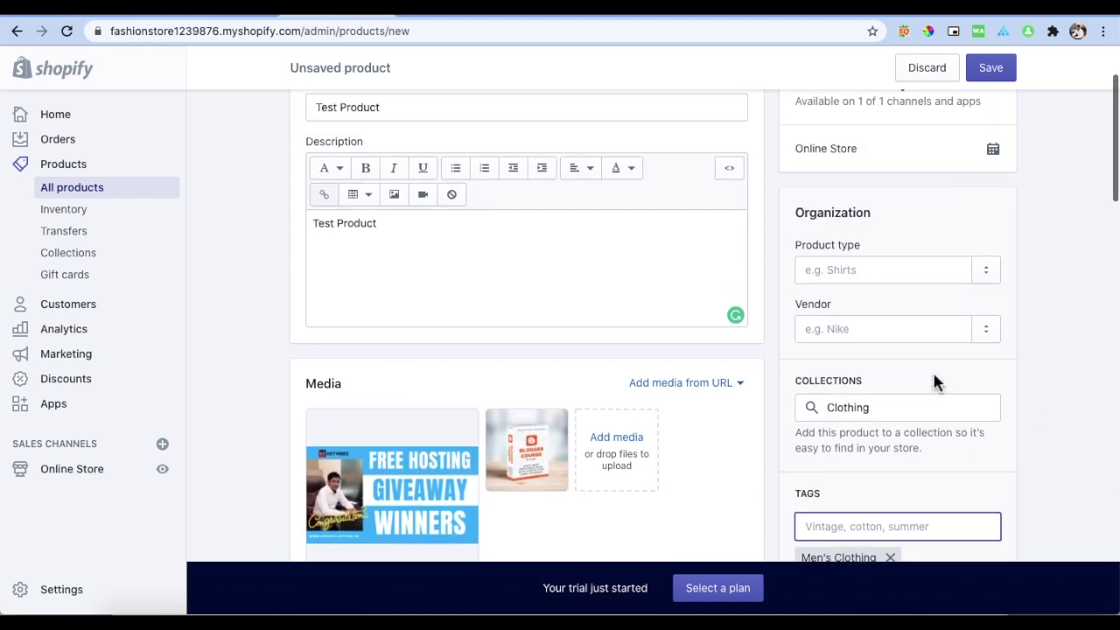
left_click(995, 275)
left_click(873, 275)
type("Shirt")
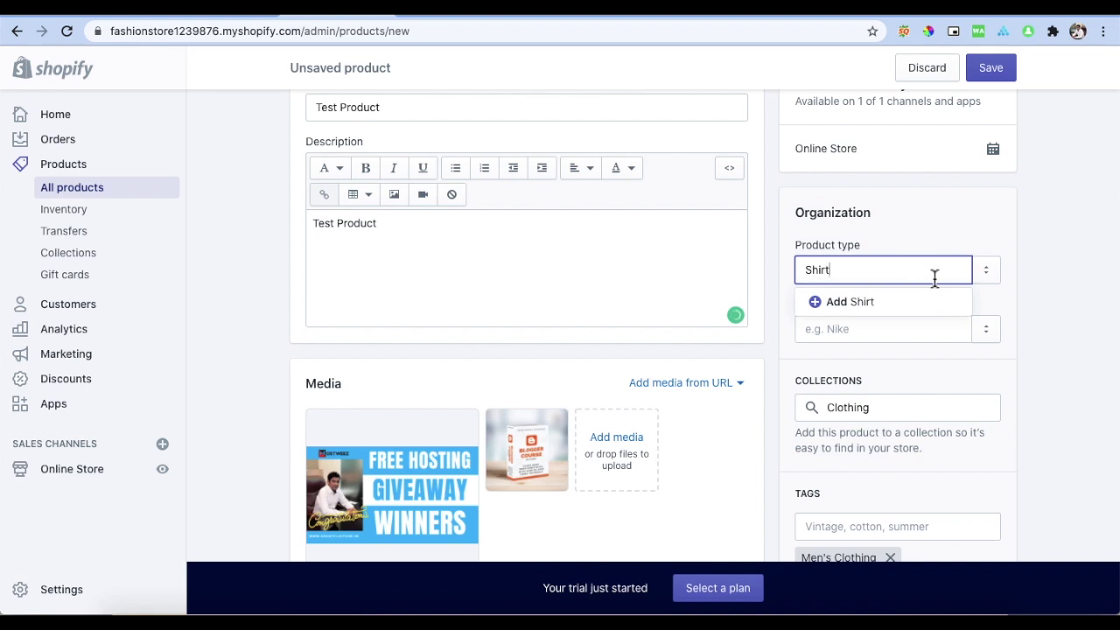
left_click(894, 301)
left_click(860, 331)
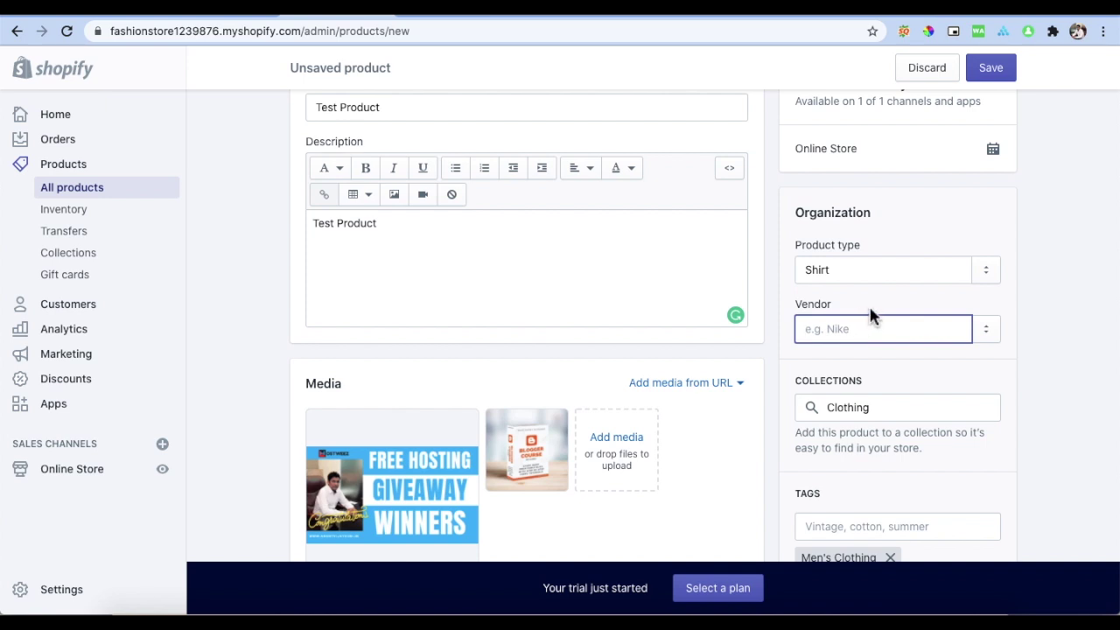
left_click(1072, 239)
Step: Repeat 'Test Product' five times in the description and save the product
scroll(1072, 239, "up", 2)
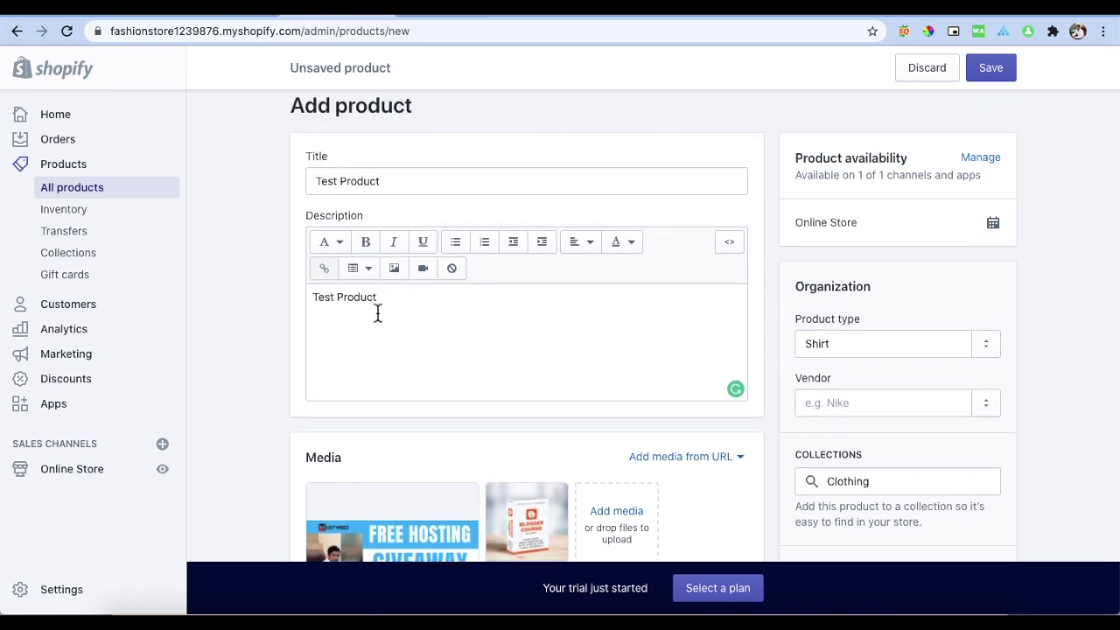
left_click_drag(392, 300, 290, 297)
key("ctrl+c")
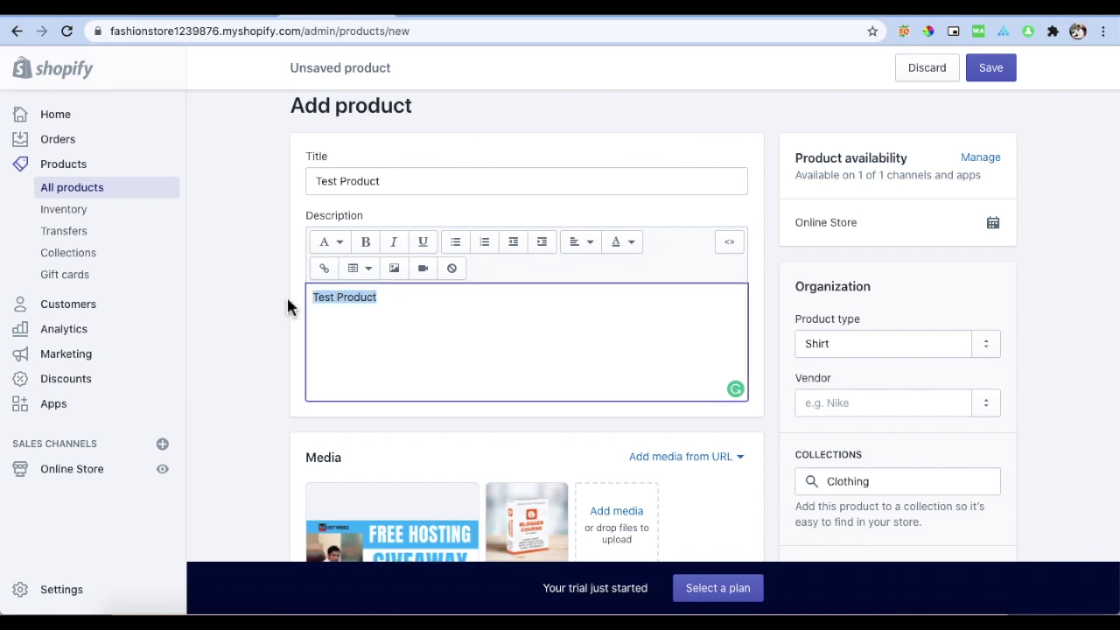
left_click(380, 302)
key("Return")
key("ctrl+v")
key("ctrl+v")
key("Return")
key("ctrl+v")
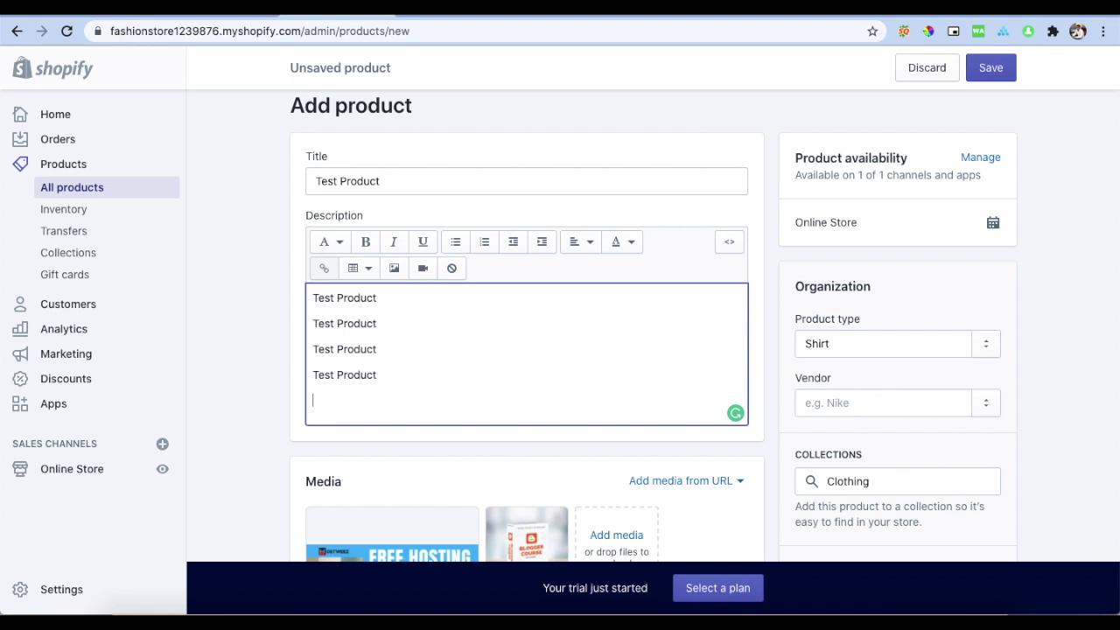
key("ctrl+v")
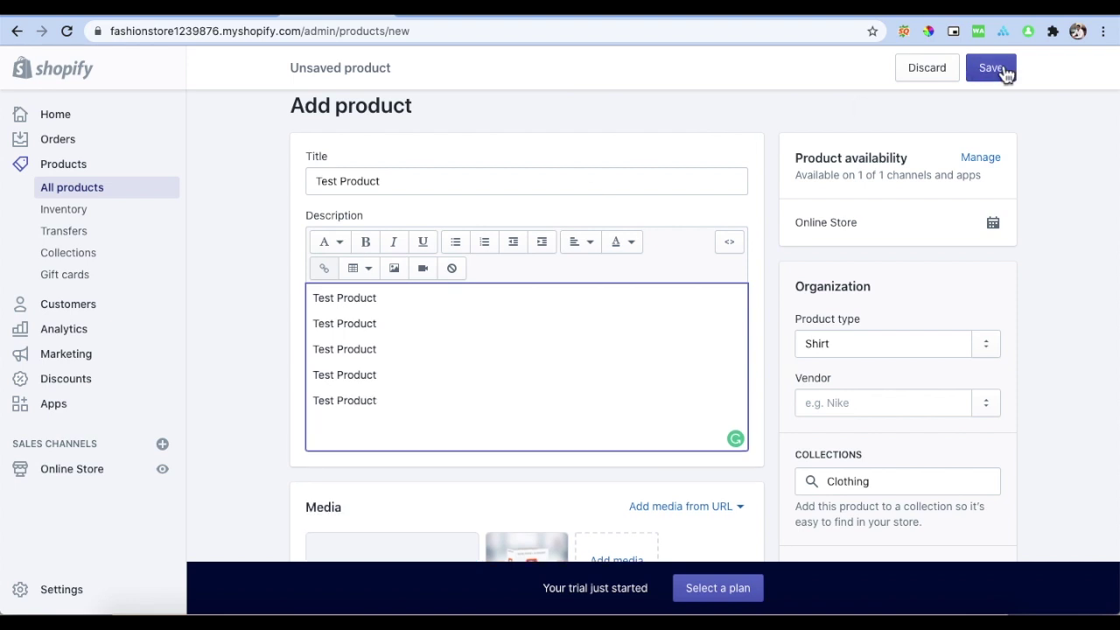
left_click(1003, 70)
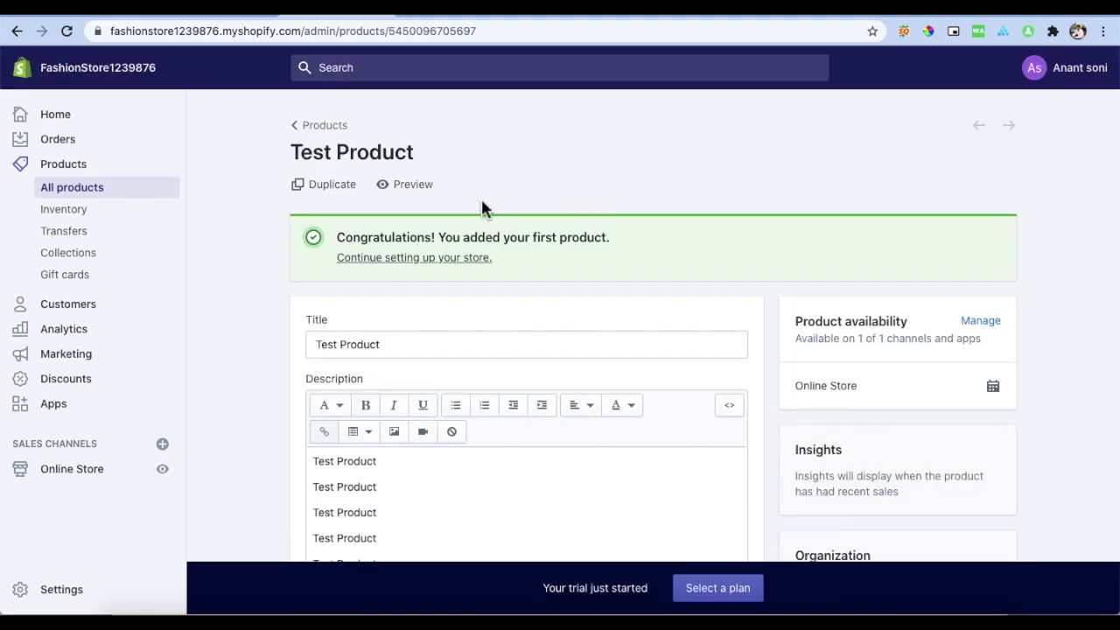
right_click(413, 188)
left_click(405, 196)
left_click(403, 186)
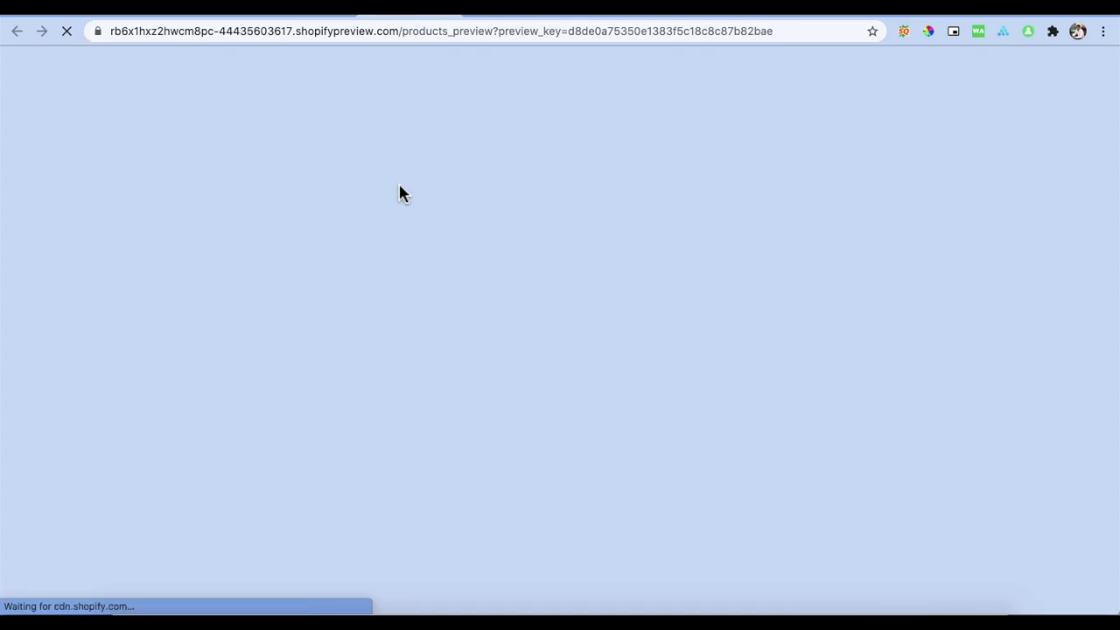
scroll(400, 193, "down", 2)
scroll(400, 193, "up", 1)
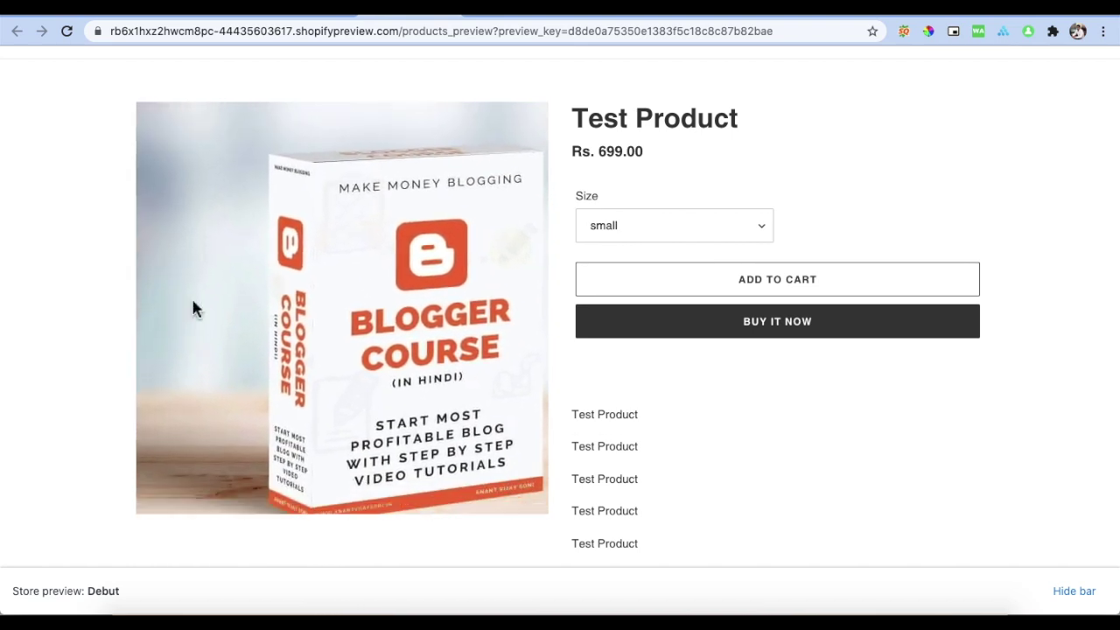
scroll(98, 278, "down", 3)
scroll(98, 277, "up", 2)
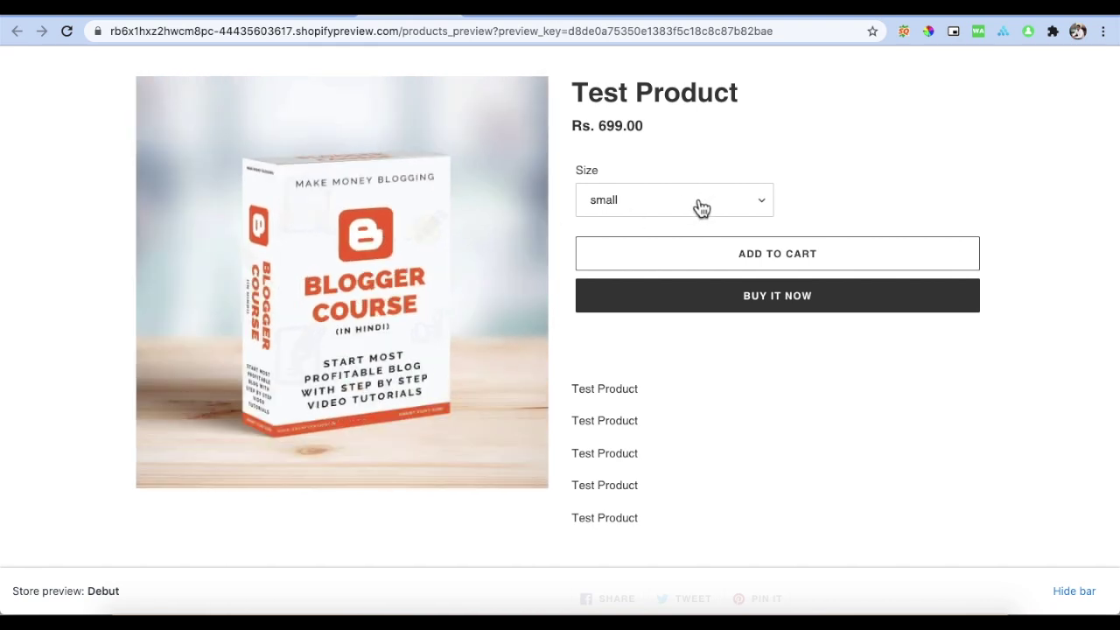
left_click(700, 206)
left_click(766, 153)
left_click(632, 208)
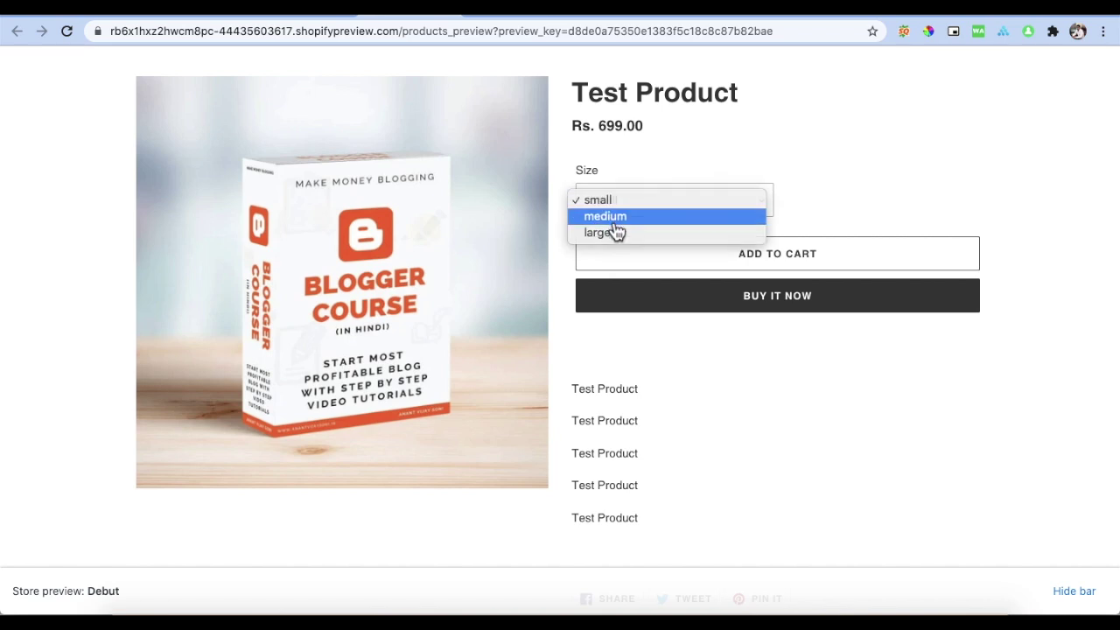
left_click(615, 219)
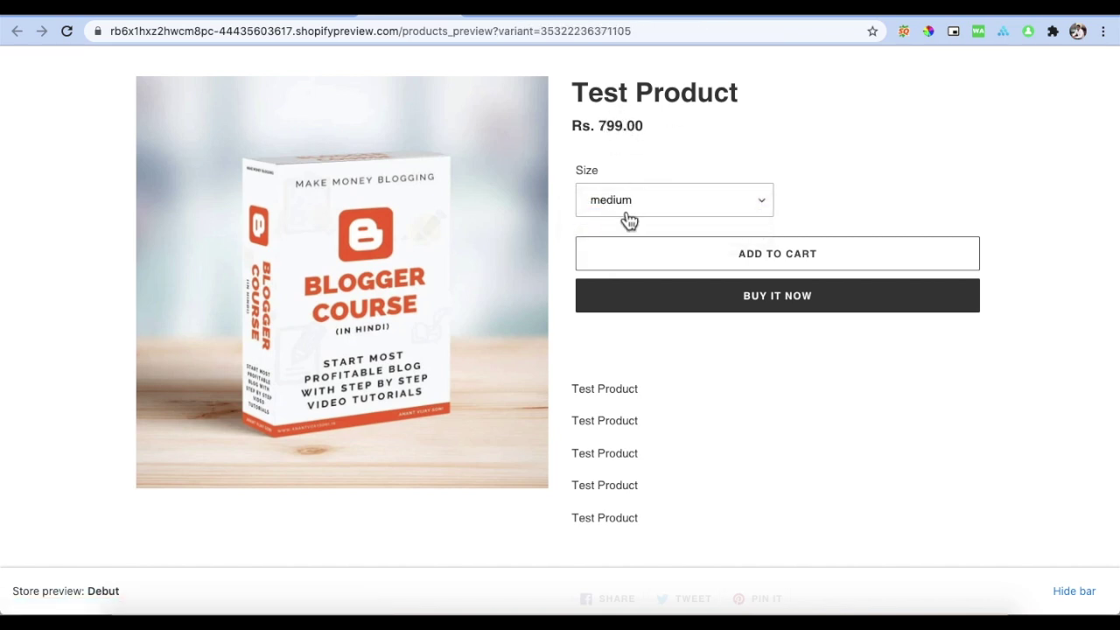
left_click(627, 214)
left_click(627, 221)
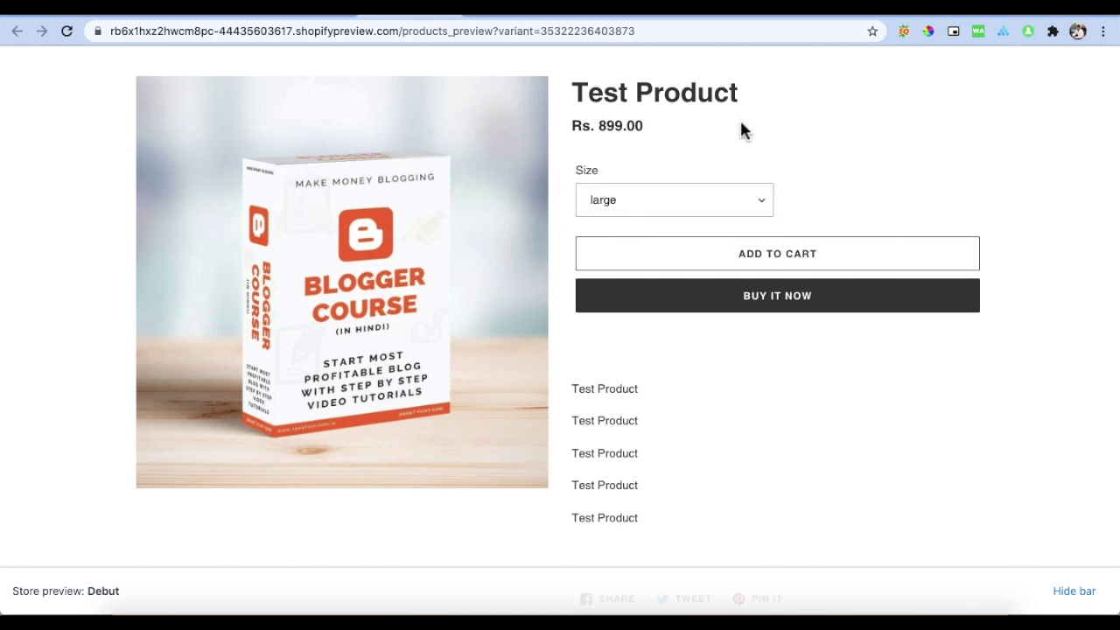
scroll(718, 205, "down", 5)
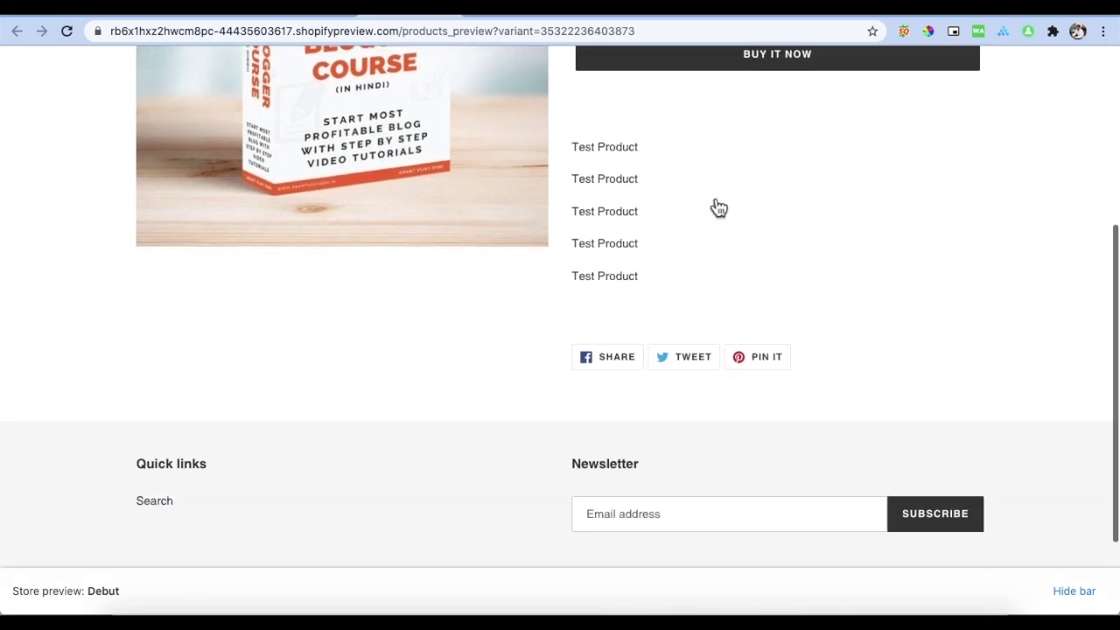
scroll(718, 205, "up", 4)
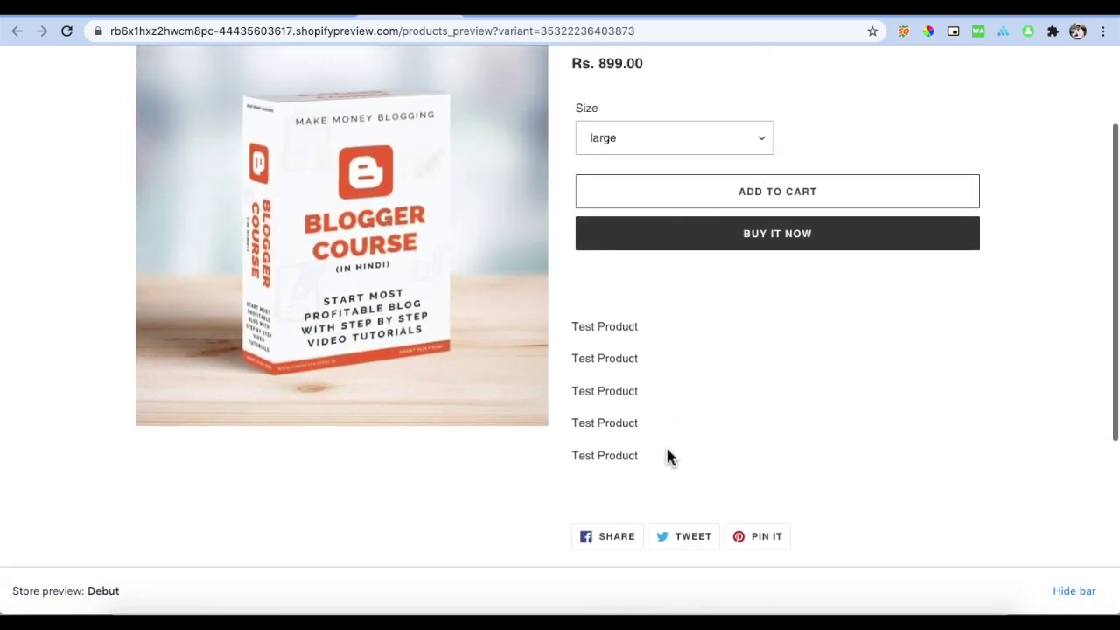
left_click_drag(652, 459, 652, 306)
scroll(608, 300, "up", 2)
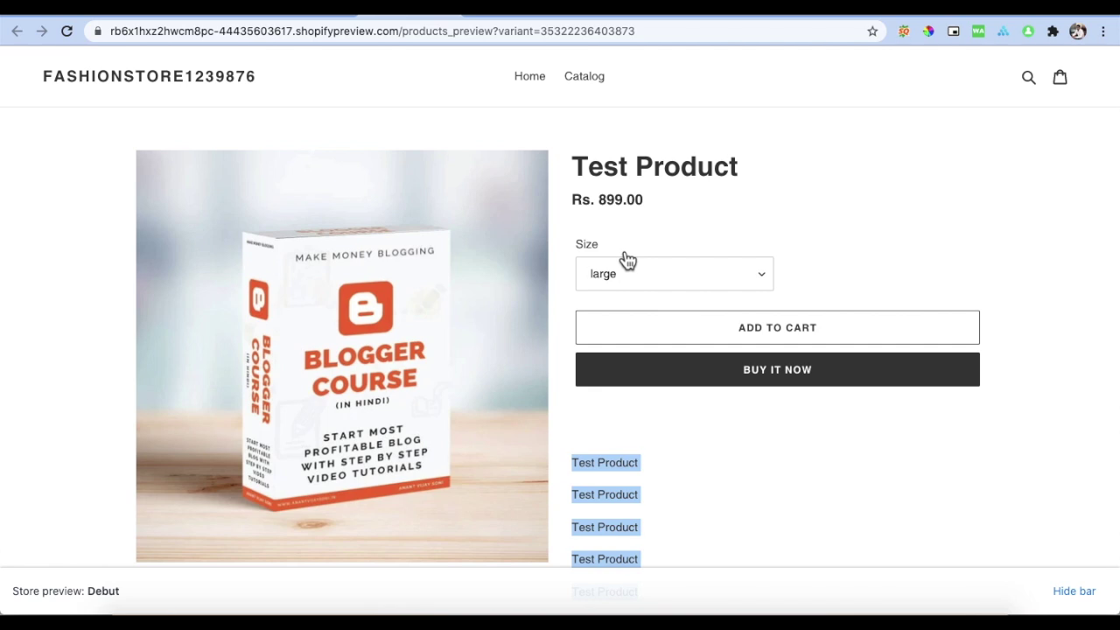
Step: Go to the admin Home dashboard and view the custom domain setup tip
left_click(319, 15)
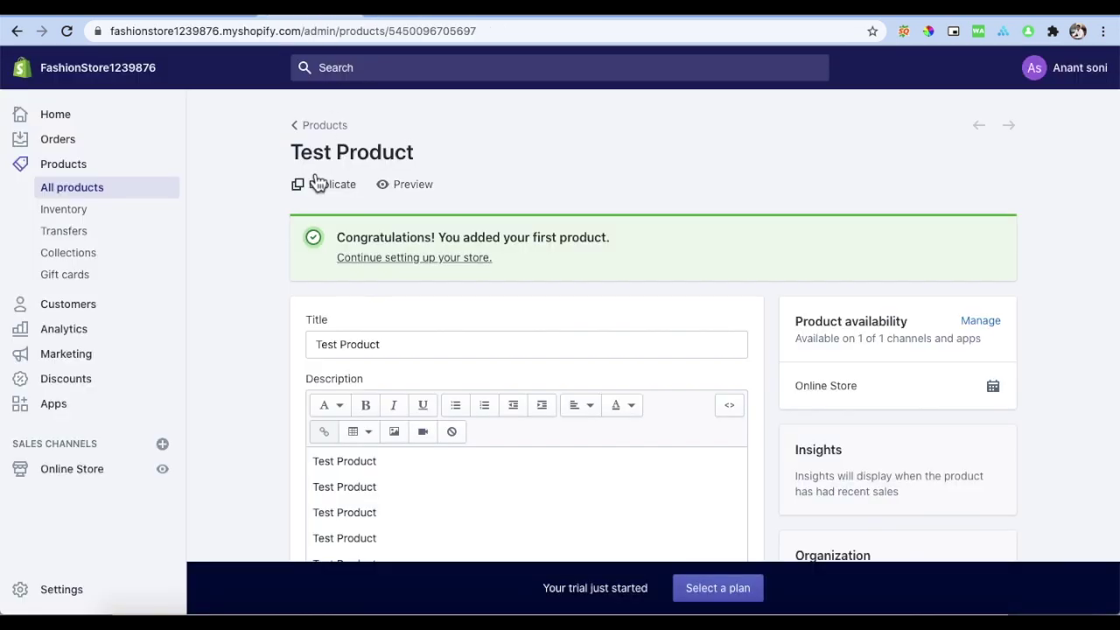
left_click(81, 125)
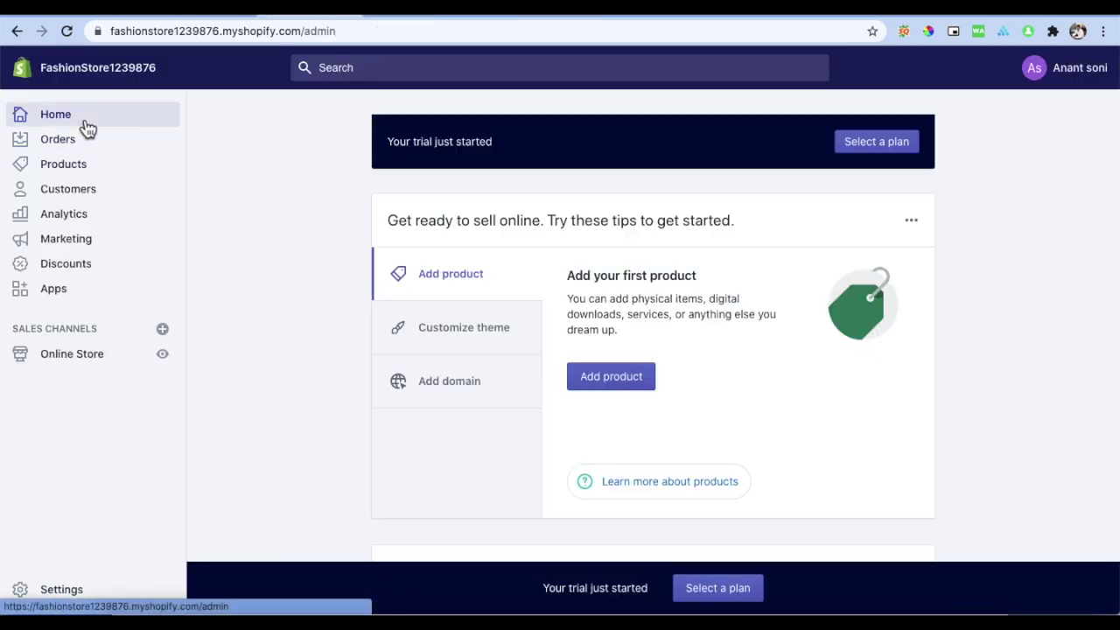
scroll(418, 260, "down", 2)
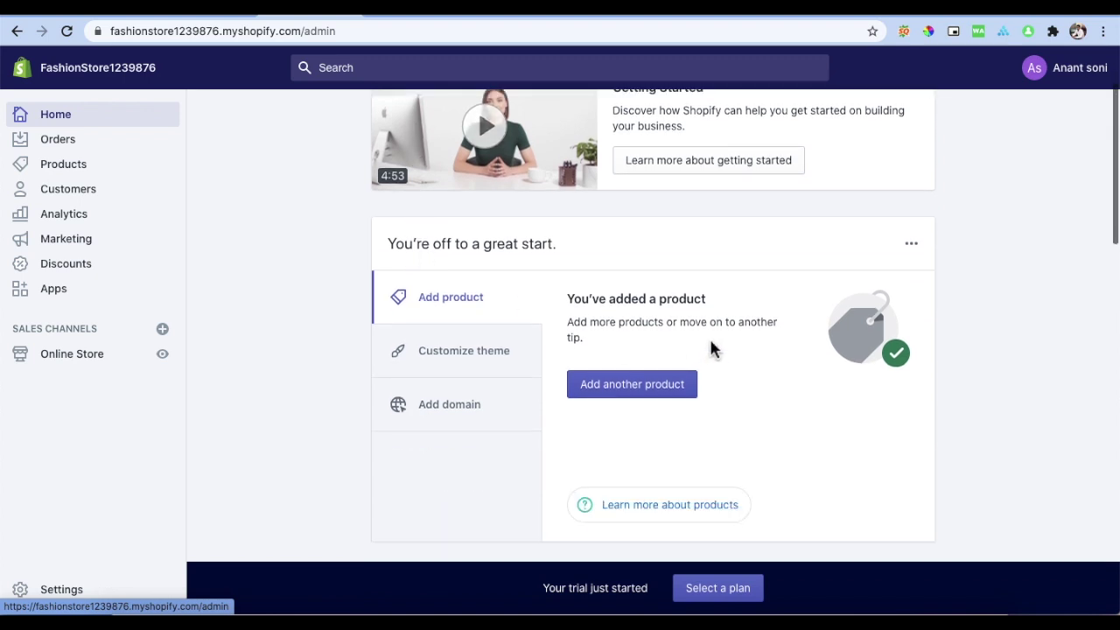
left_click(471, 361)
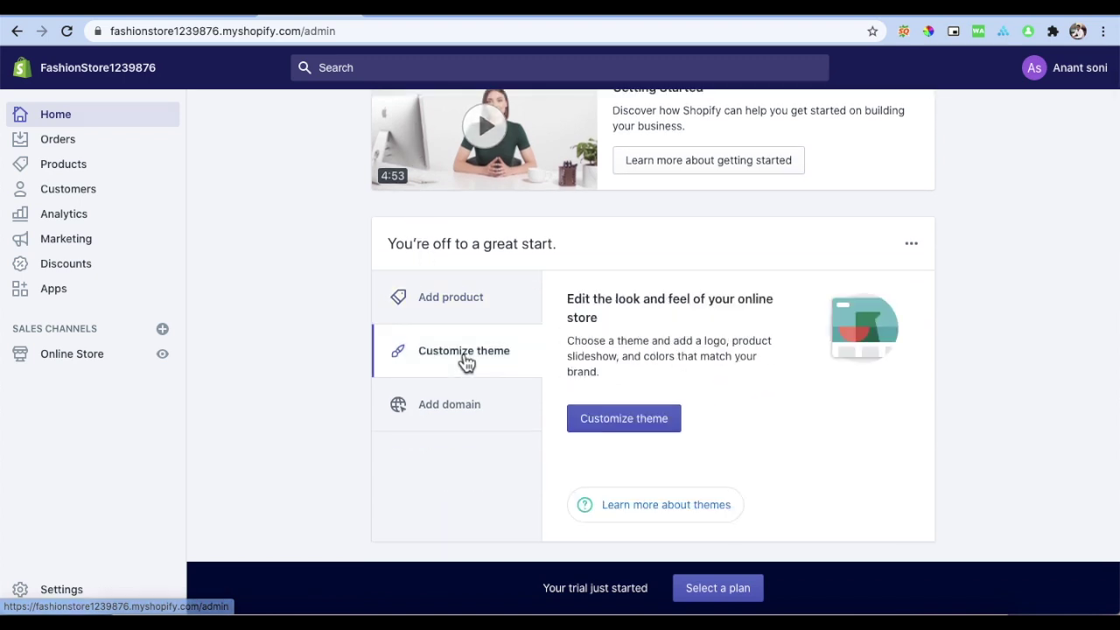
left_click(462, 418)
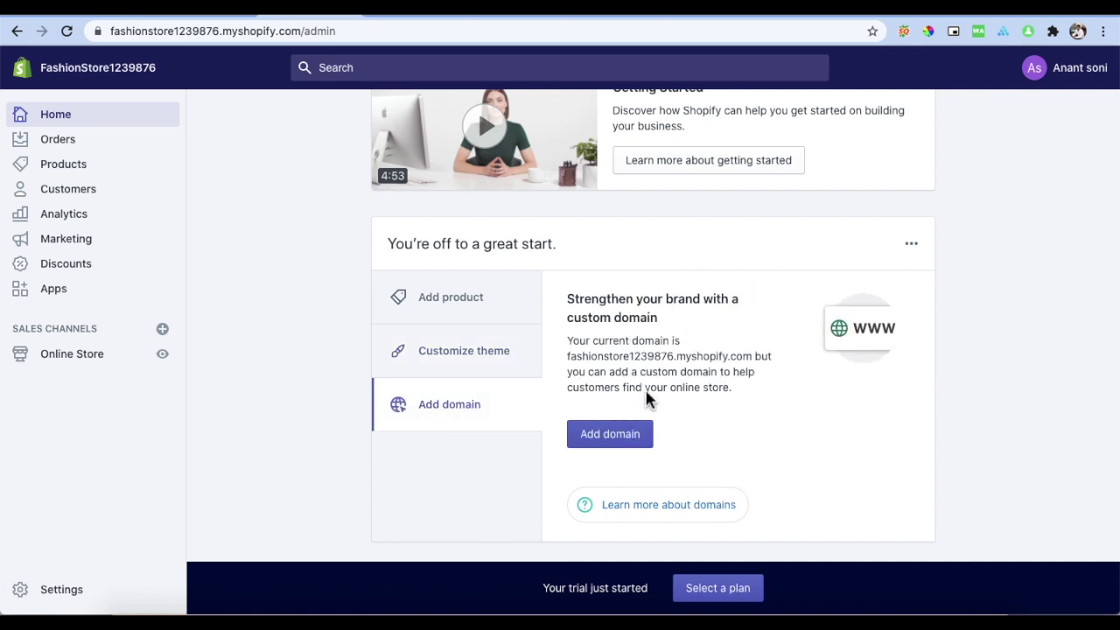
Step: Check the blog website's domain name in its full web address
left_click(599, 19)
left_click(179, 39)
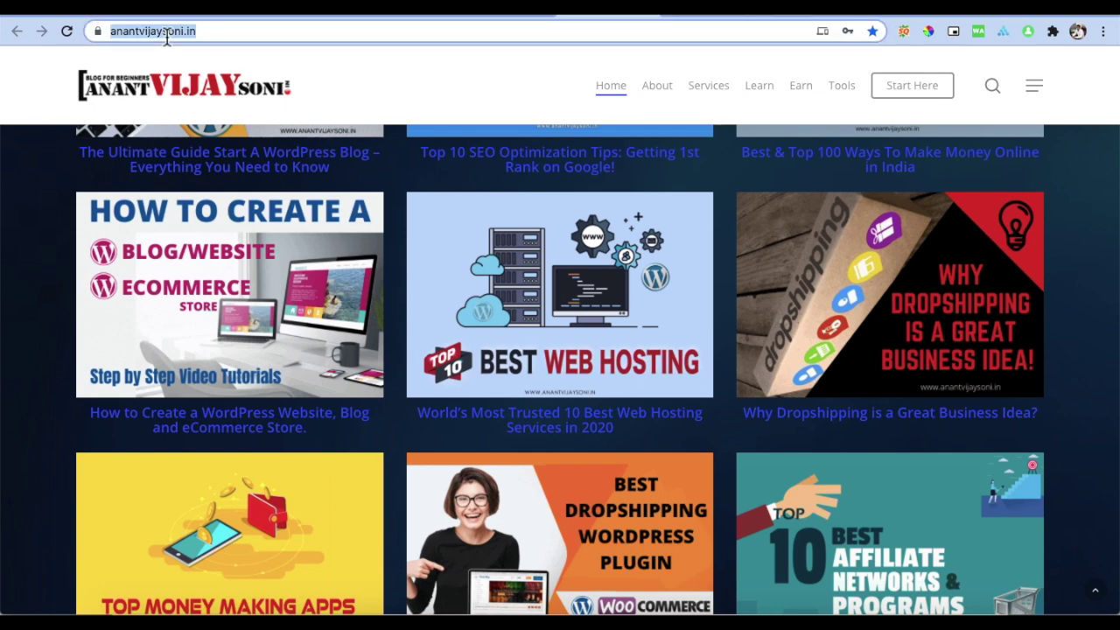
left_click(204, 32)
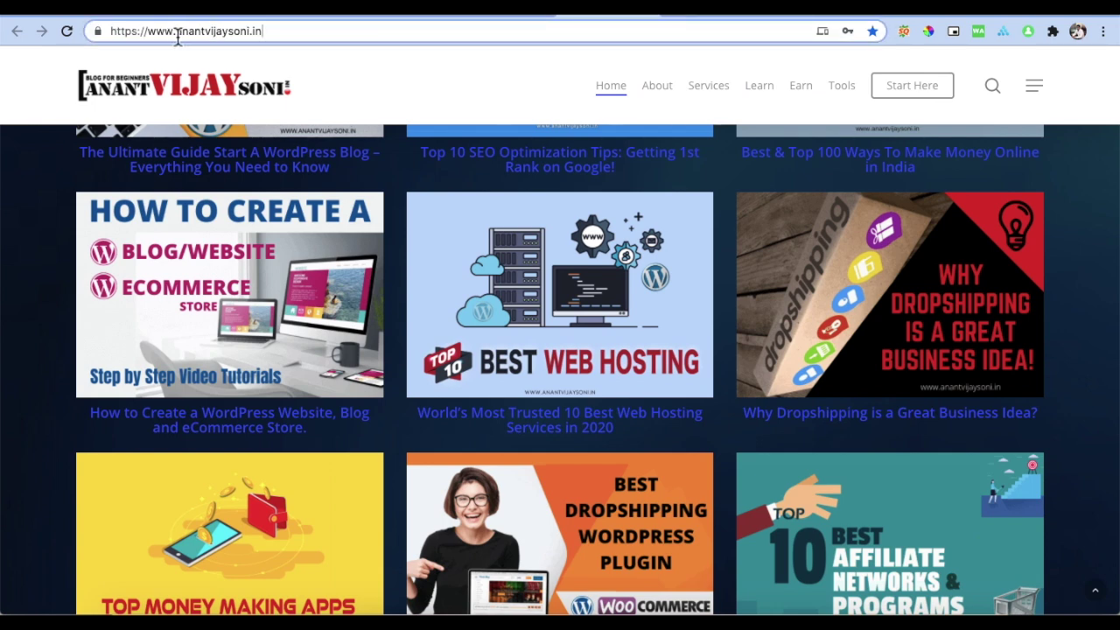
left_click_drag(175, 33, 288, 35)
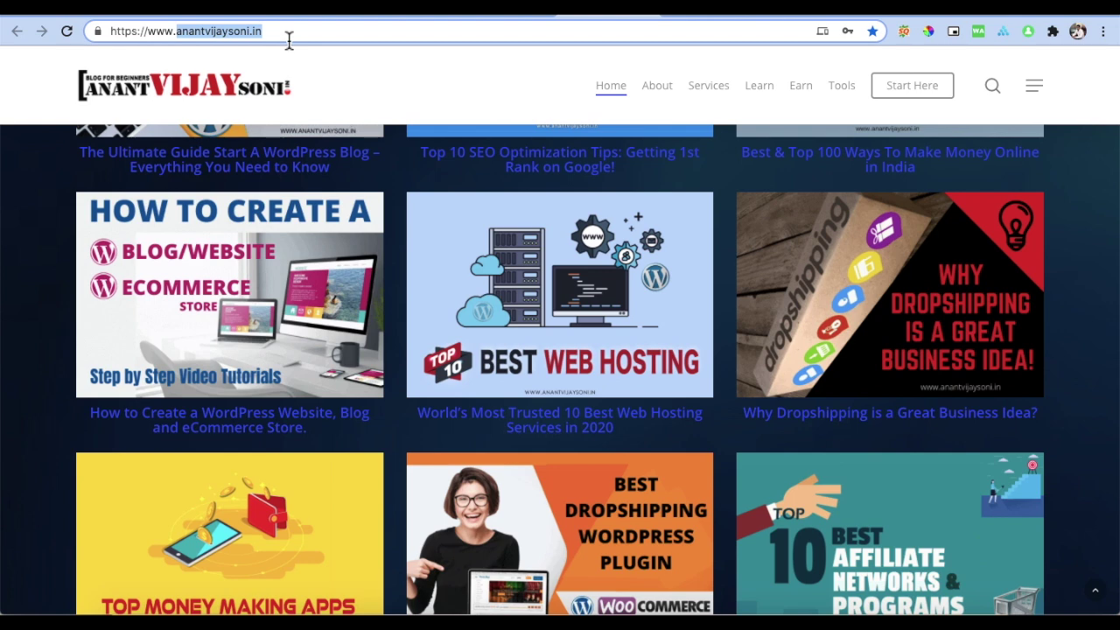
Step: Return to the store admin and open the Domains settings
left_click(306, 18)
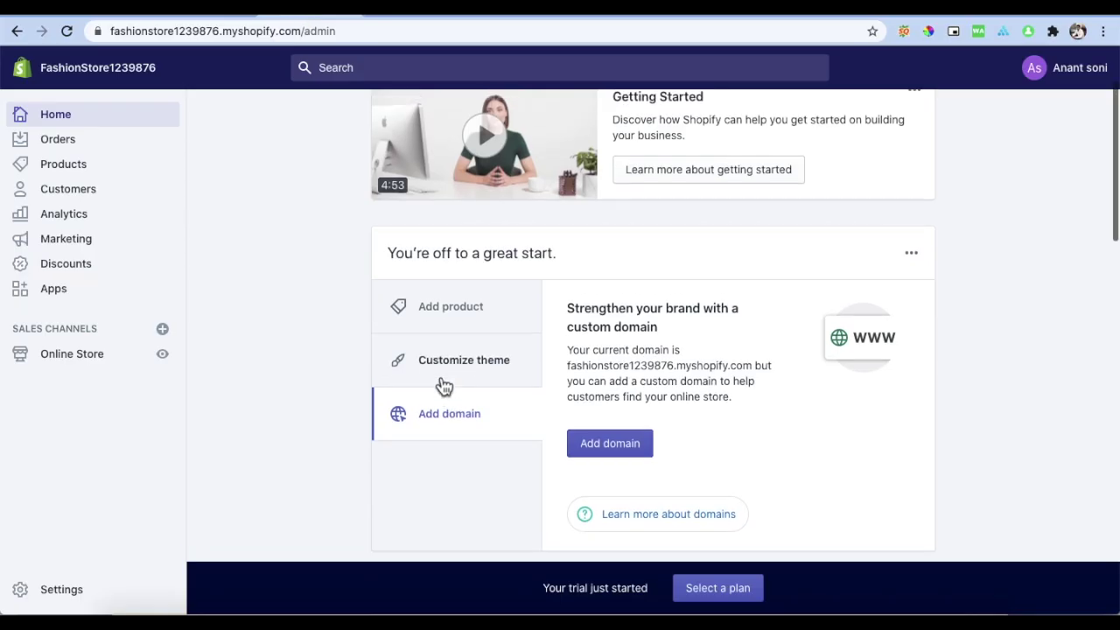
scroll(441, 382, "down", 3)
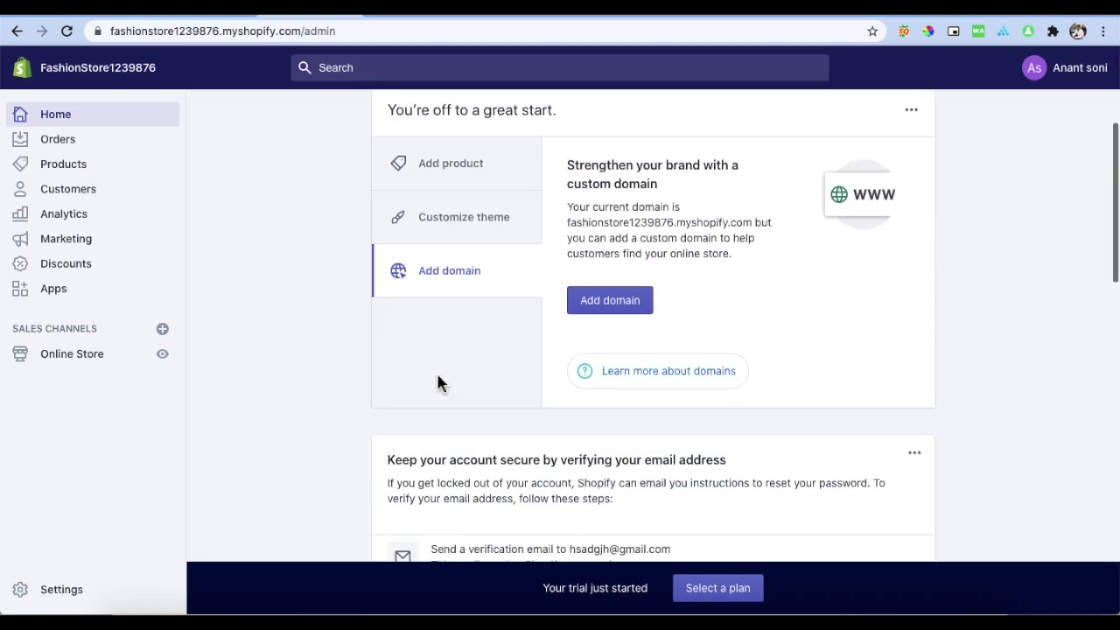
left_click(588, 308)
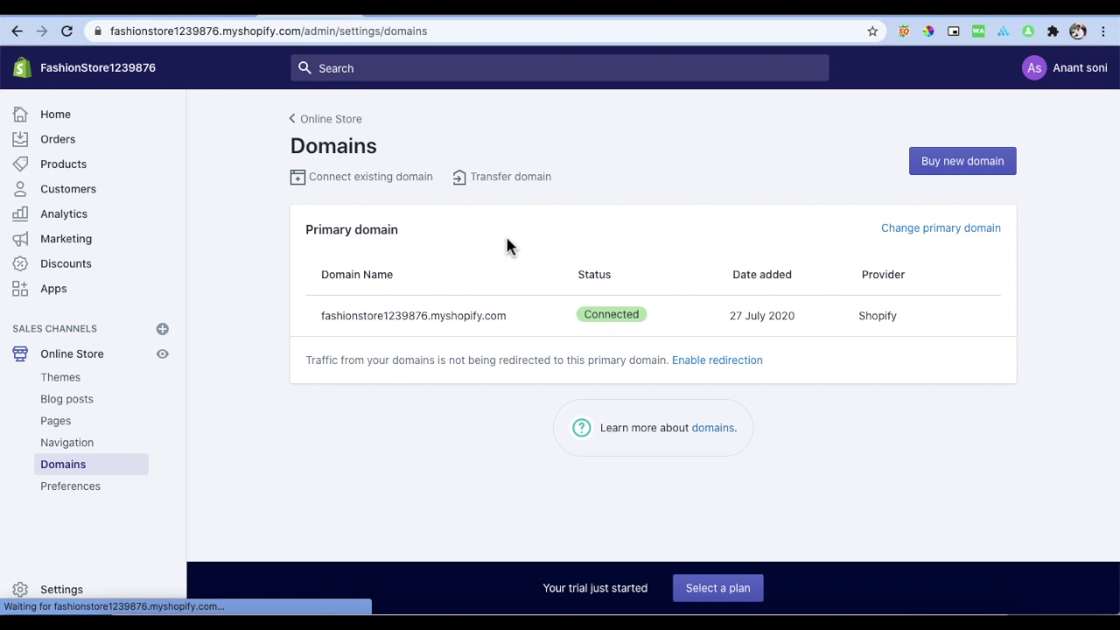
Step: Search for 'fashionierking' under Buy new domain: .com $14/year, .in/.net/.org $17/year
left_click(947, 148)
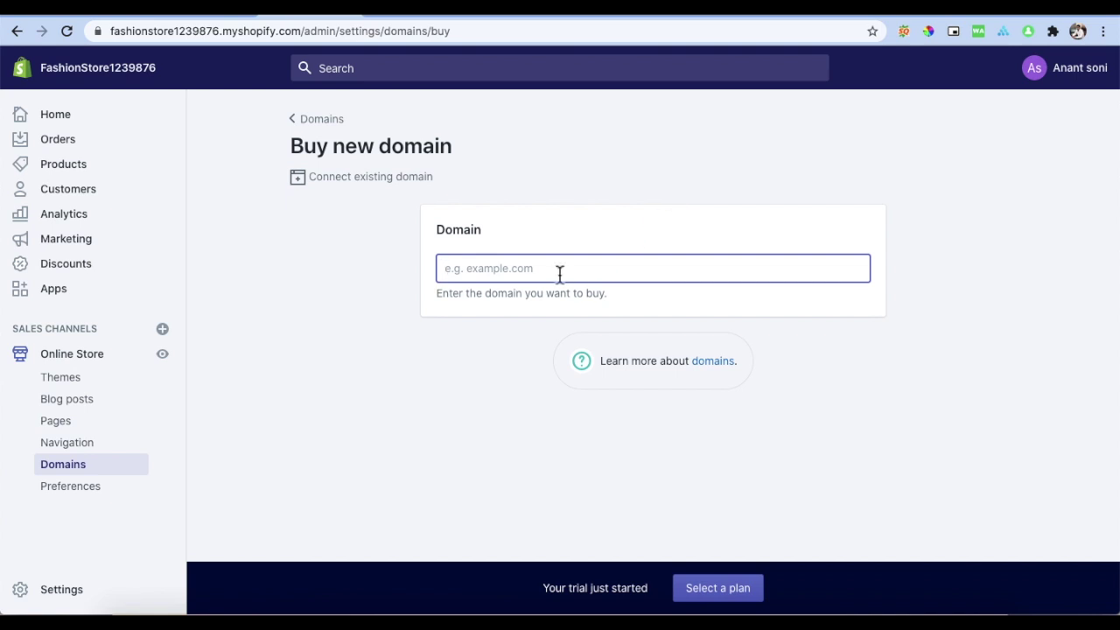
type("fashionier")
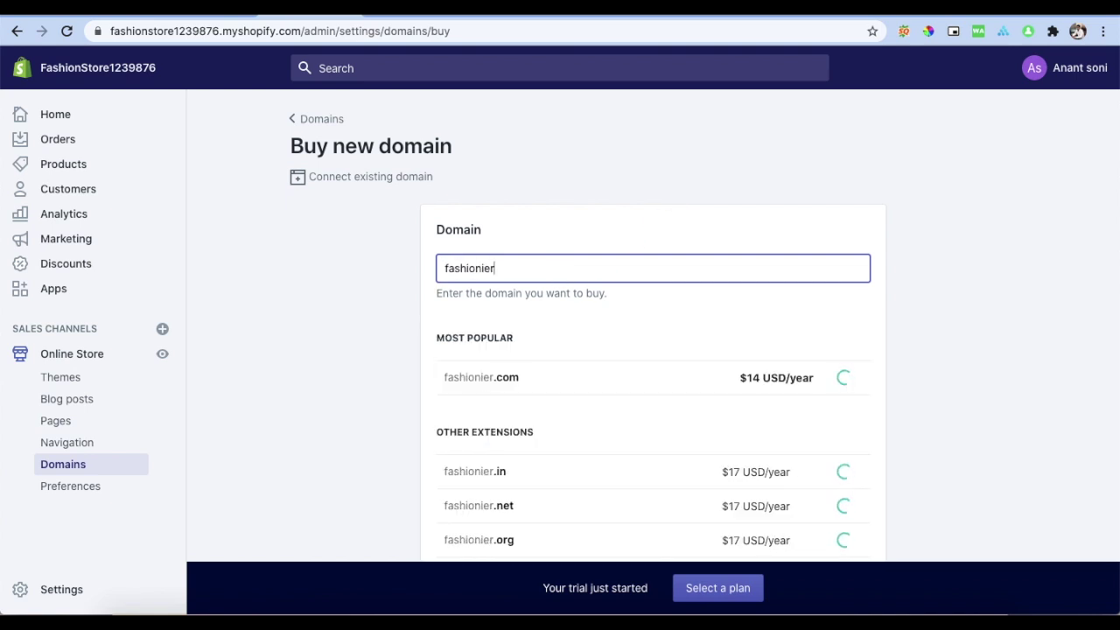
type("king")
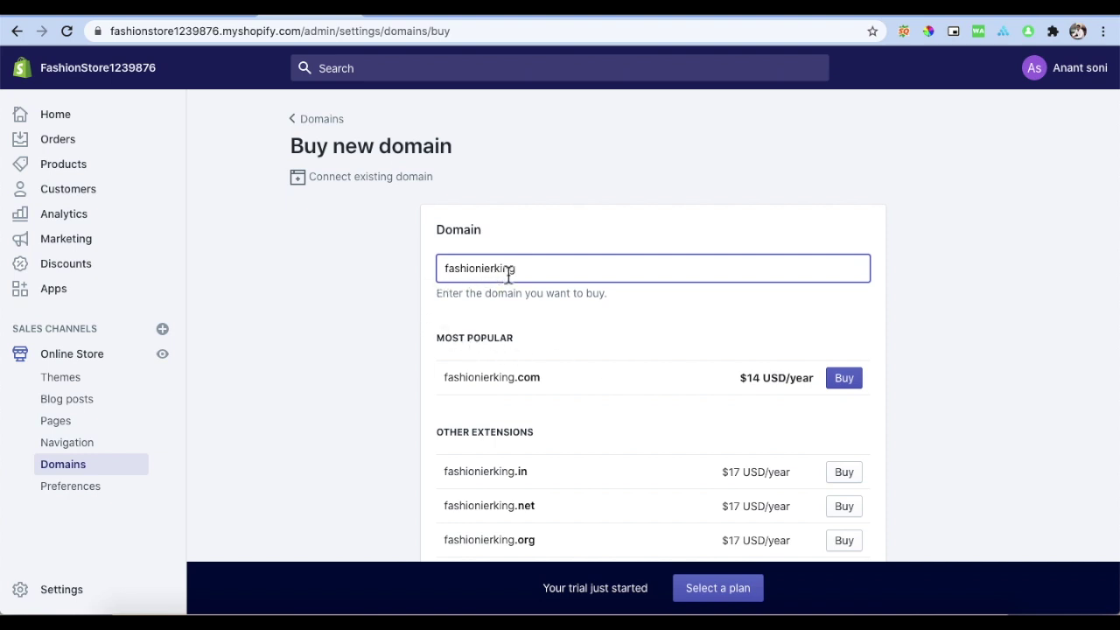
left_click_drag(554, 385, 445, 379)
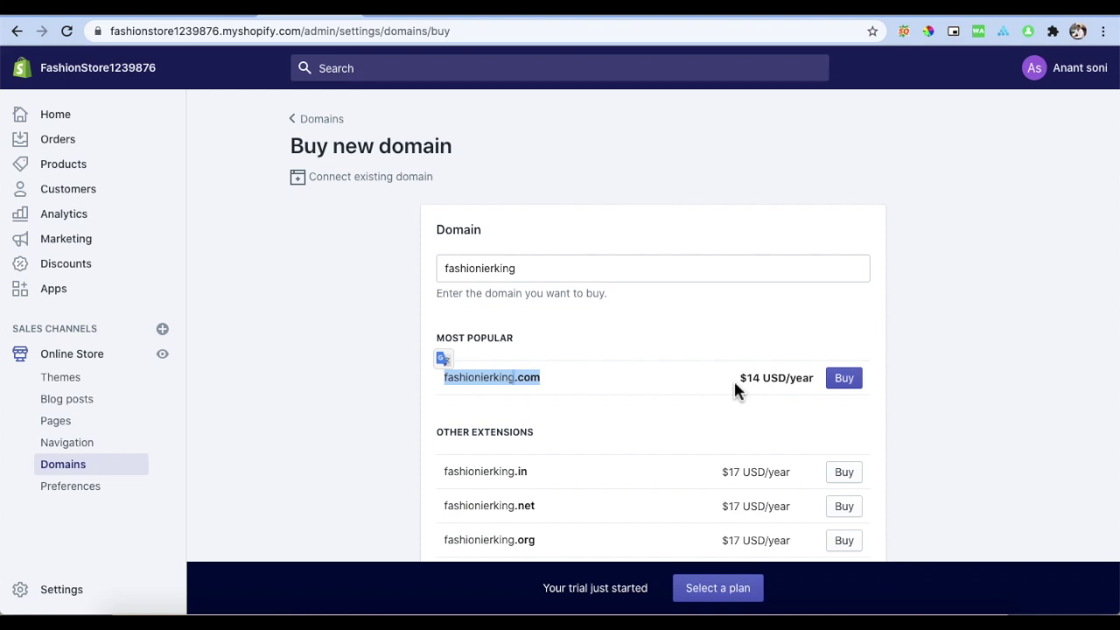
scroll(735, 383, "down", 2)
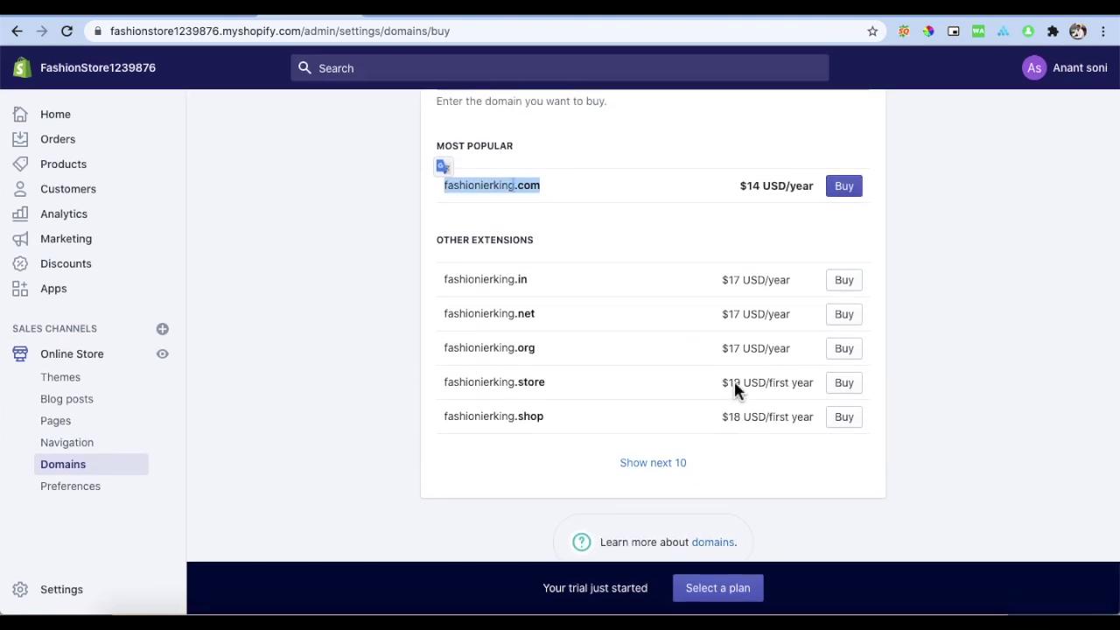
scroll(735, 386, "up", 2)
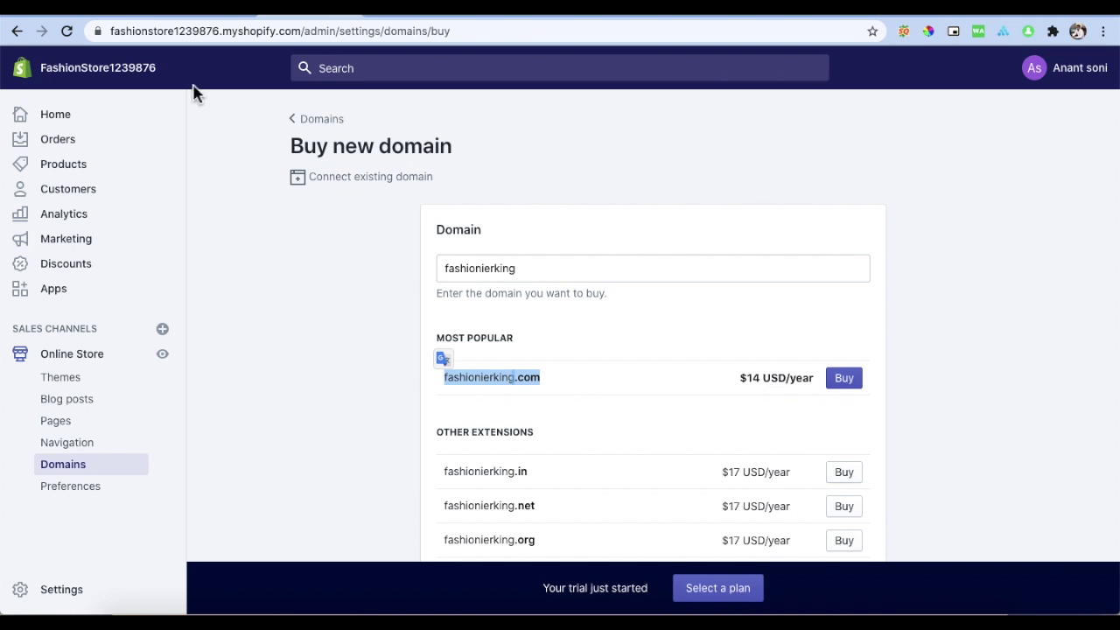
Step: Review the storefront homepage preview and its placeholder image sections
left_click(77, 124)
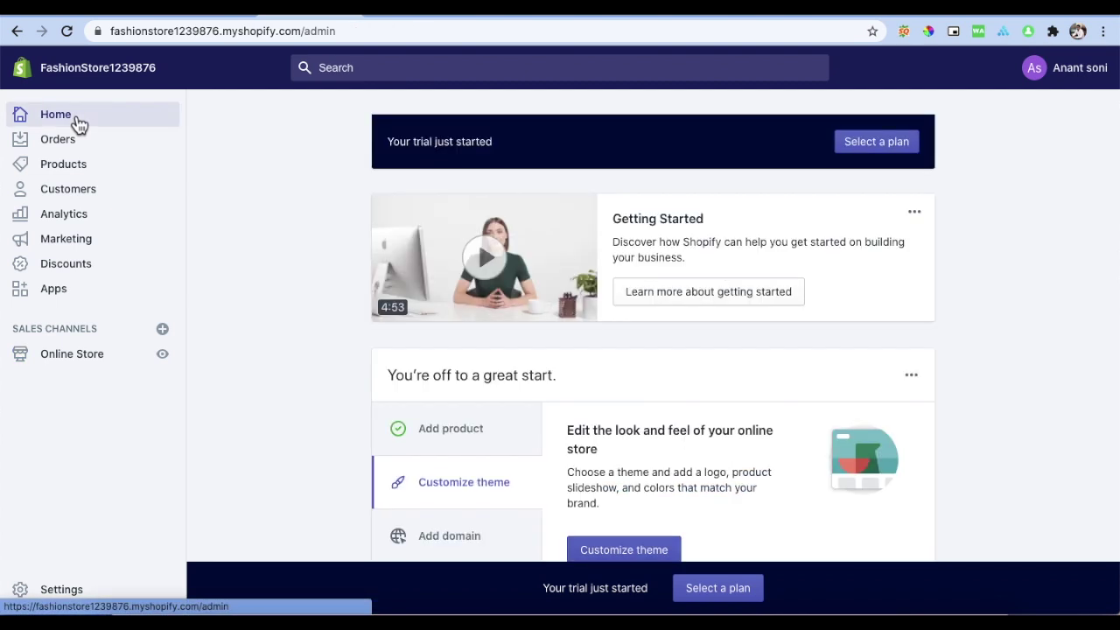
left_click(412, 15)
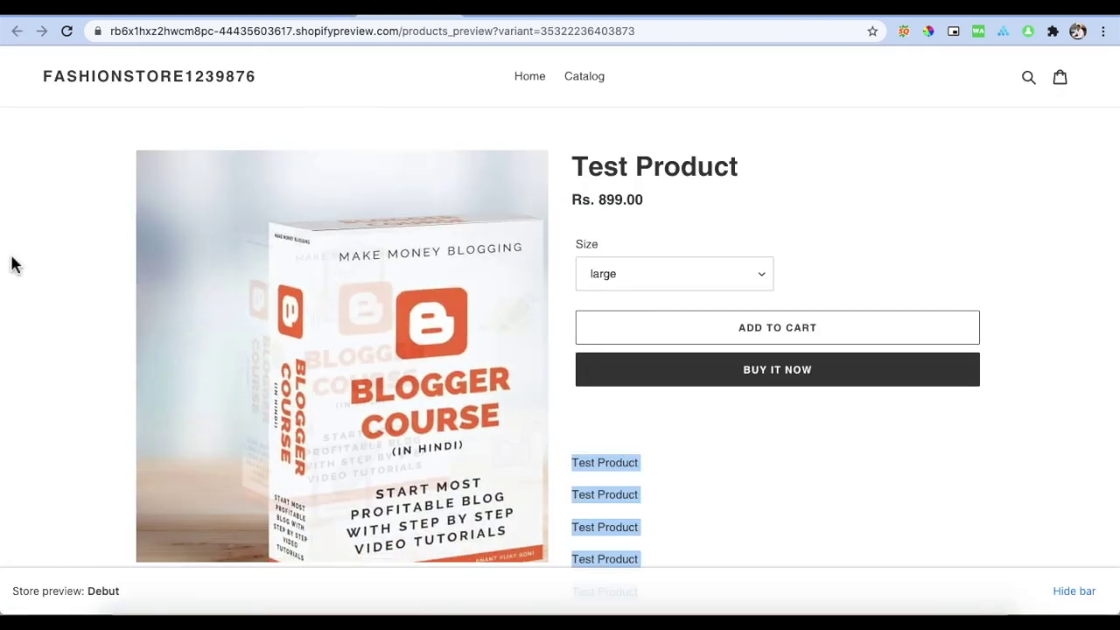
left_click(530, 79)
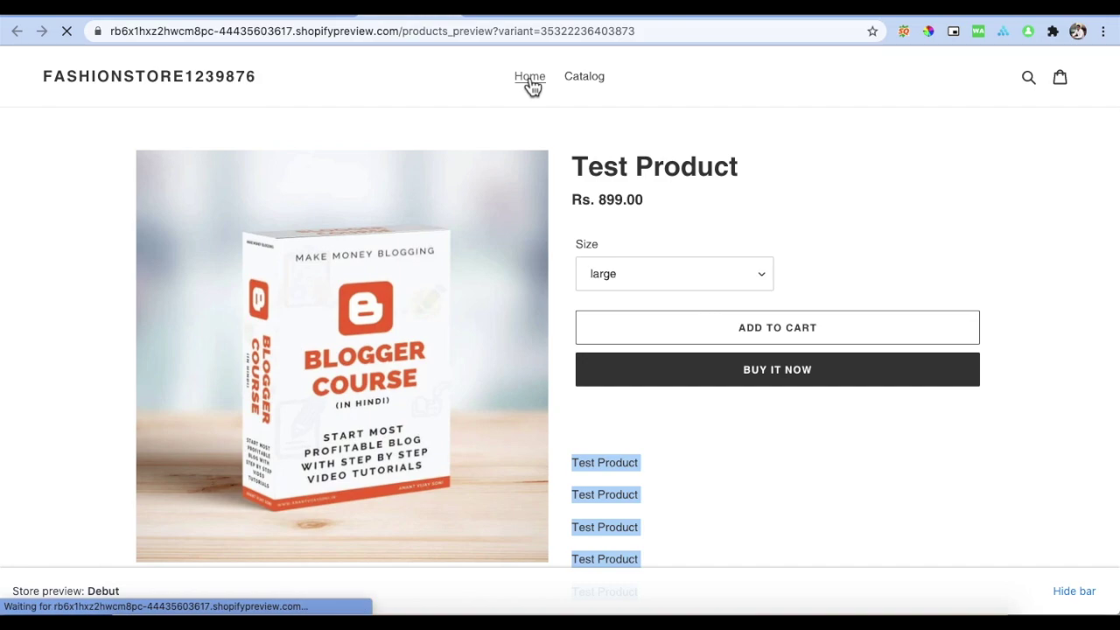
scroll(797, 186, "down", 10)
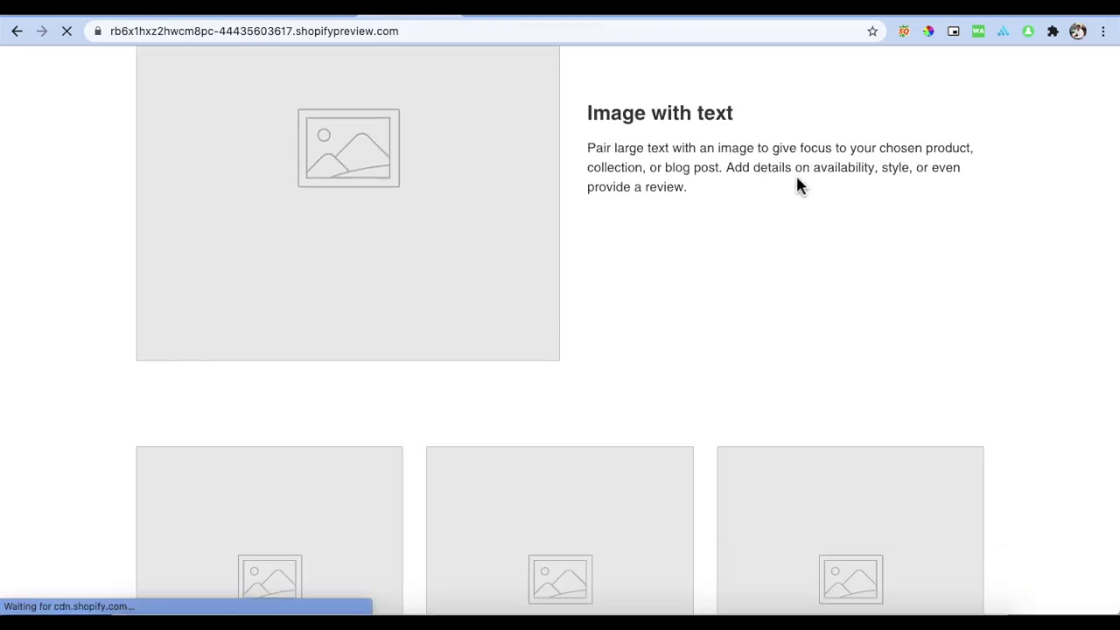
scroll(797, 184, "down", 5)
scroll(797, 183, "up", 15)
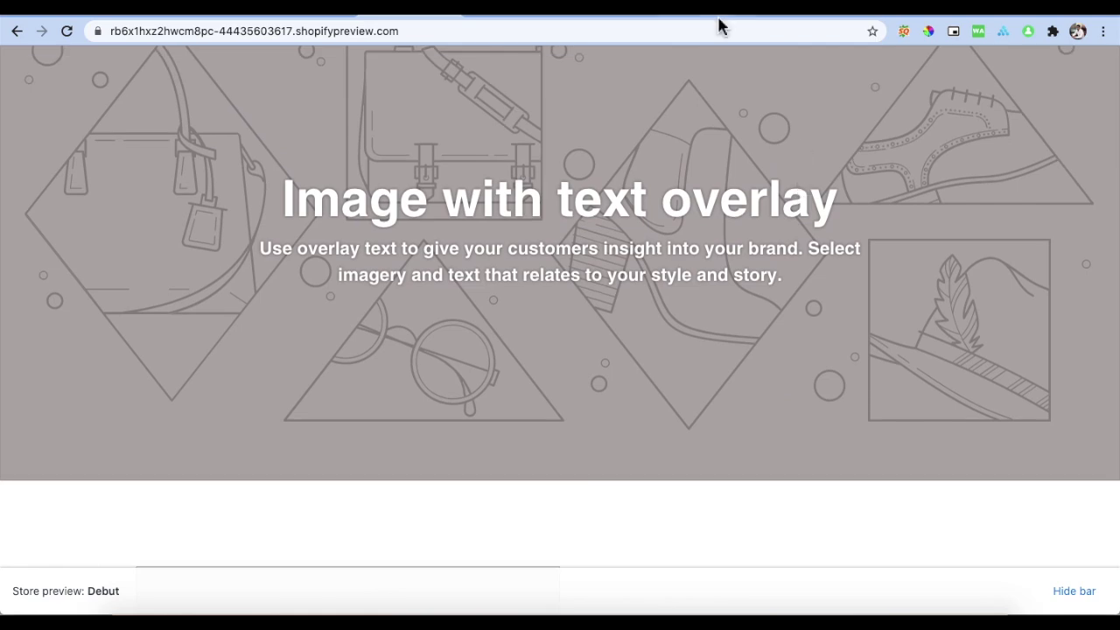
Step: Browse the 48-video 'Shopify Free Course Online' YouTube playlist
left_click(720, 12)
scroll(582, 204, "down", 2)
scroll(582, 204, "down", 2)
scroll(582, 204, "down", 6)
scroll(582, 205, "up", 10)
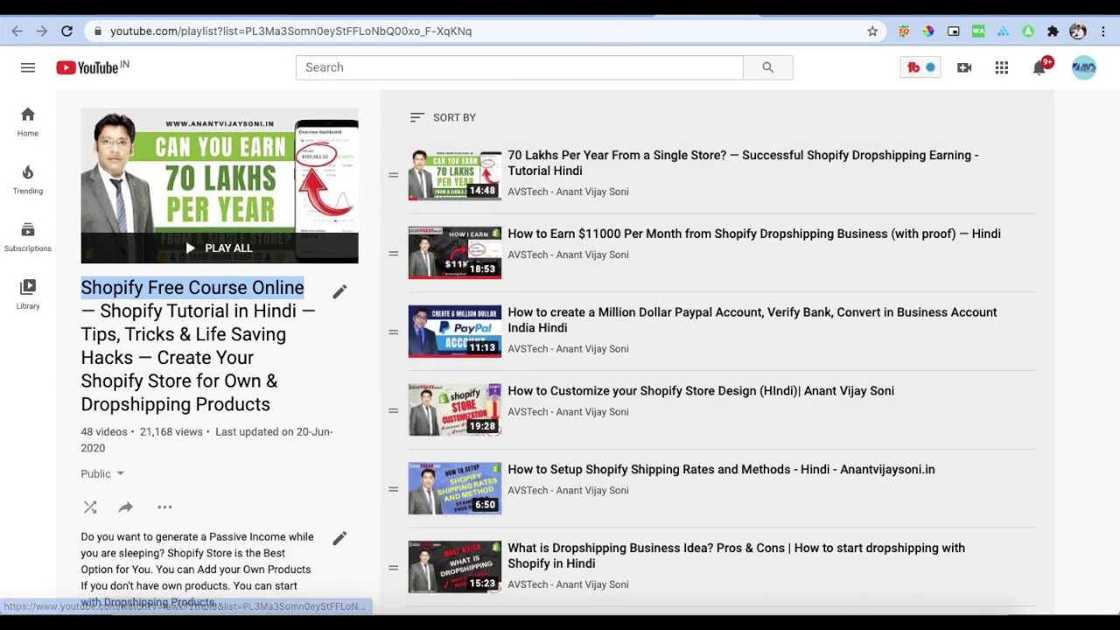
left_click(514, 14)
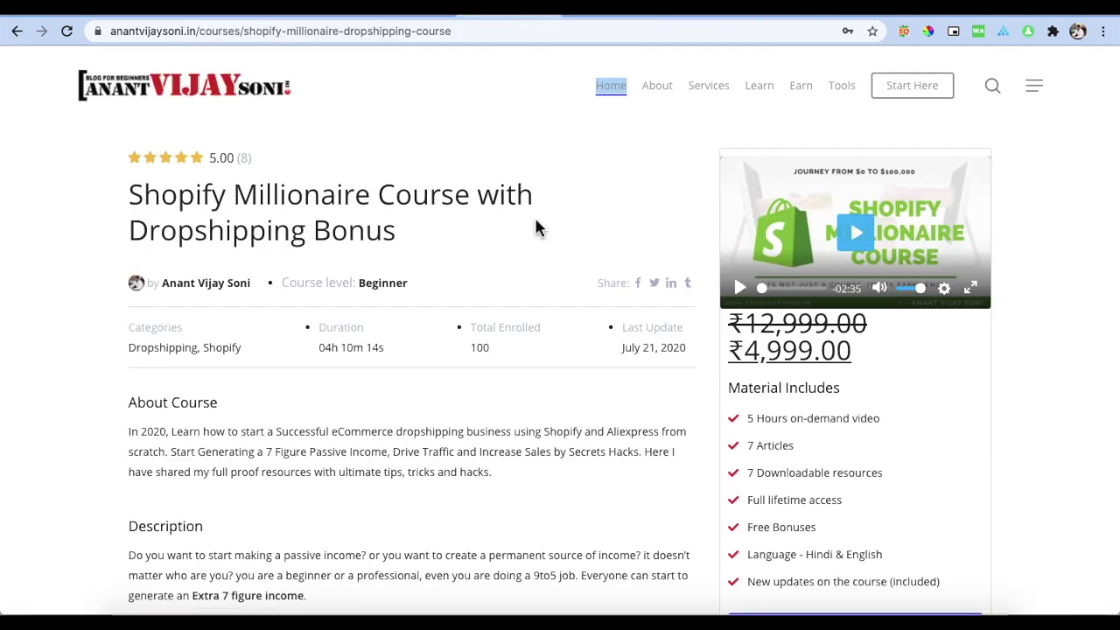
scroll(536, 228, "down", 20)
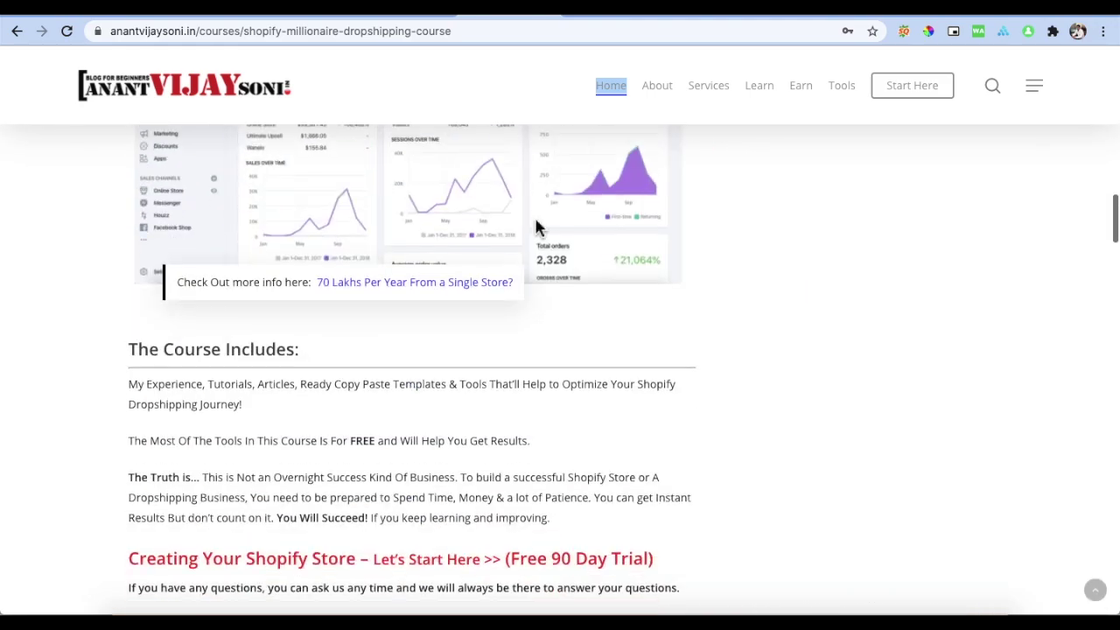
scroll(537, 227, "down", 10)
scroll(537, 227, "up", 15)
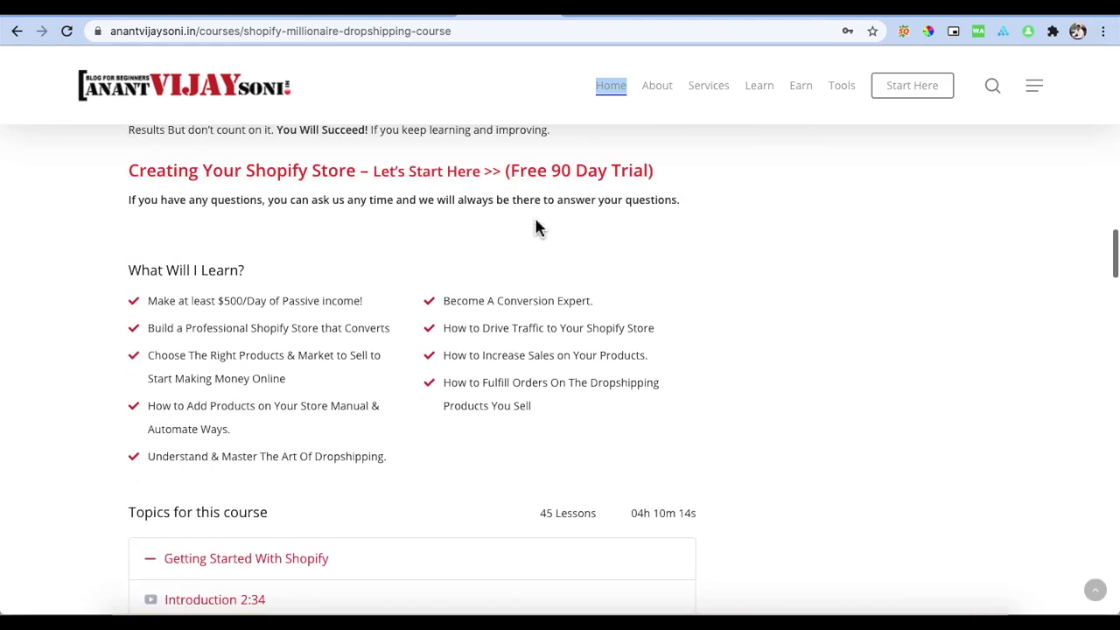
scroll(537, 226, "up", 3)
scroll(438, 289, "up", 1)
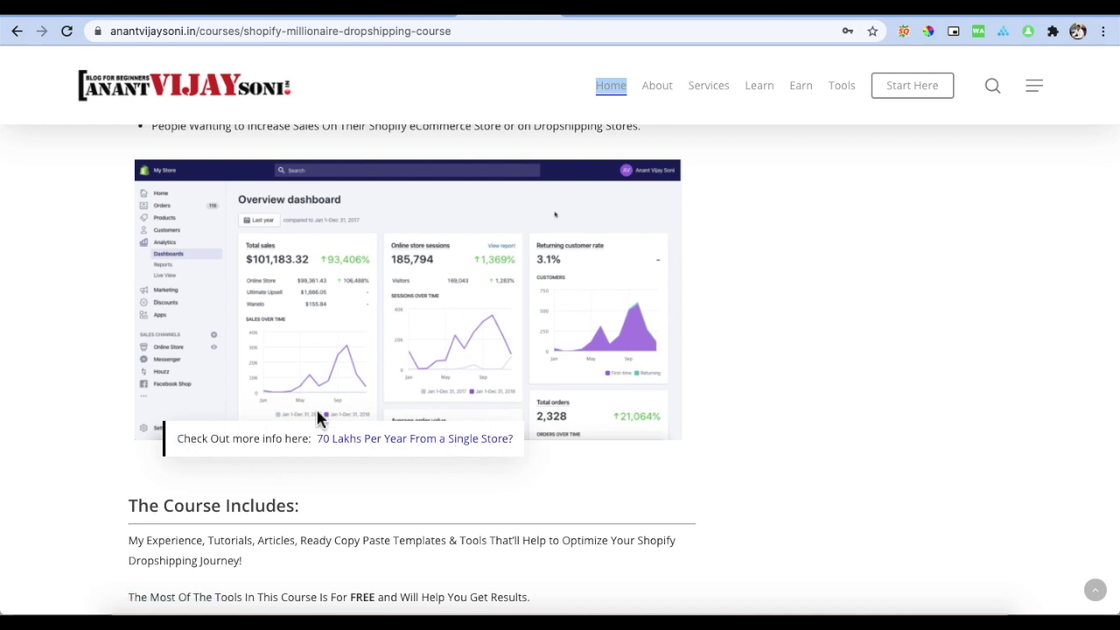
left_click(395, 451)
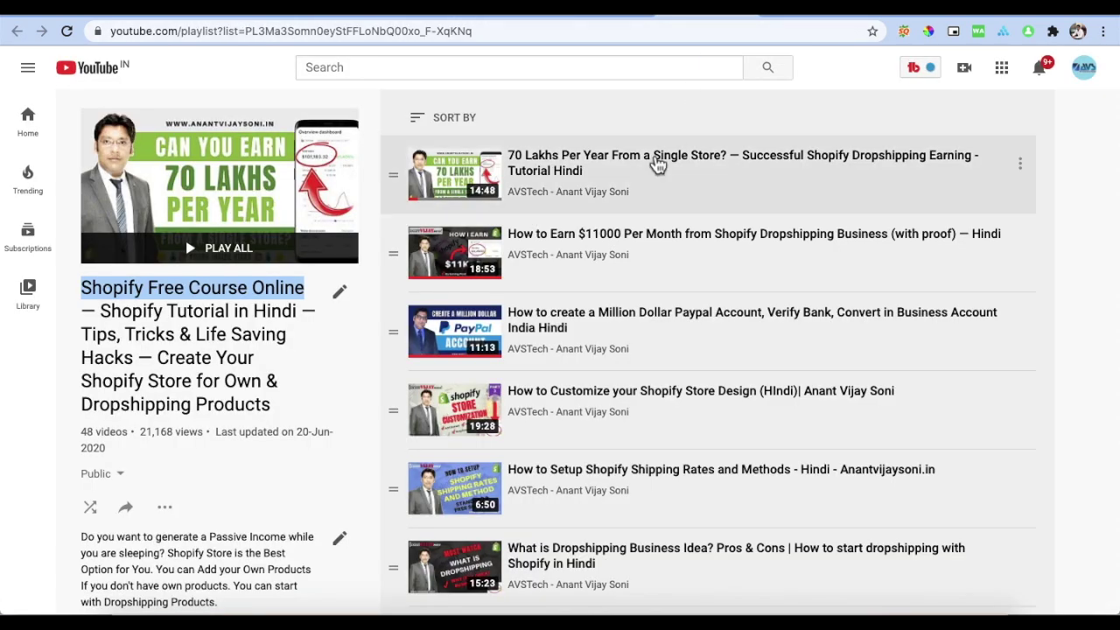